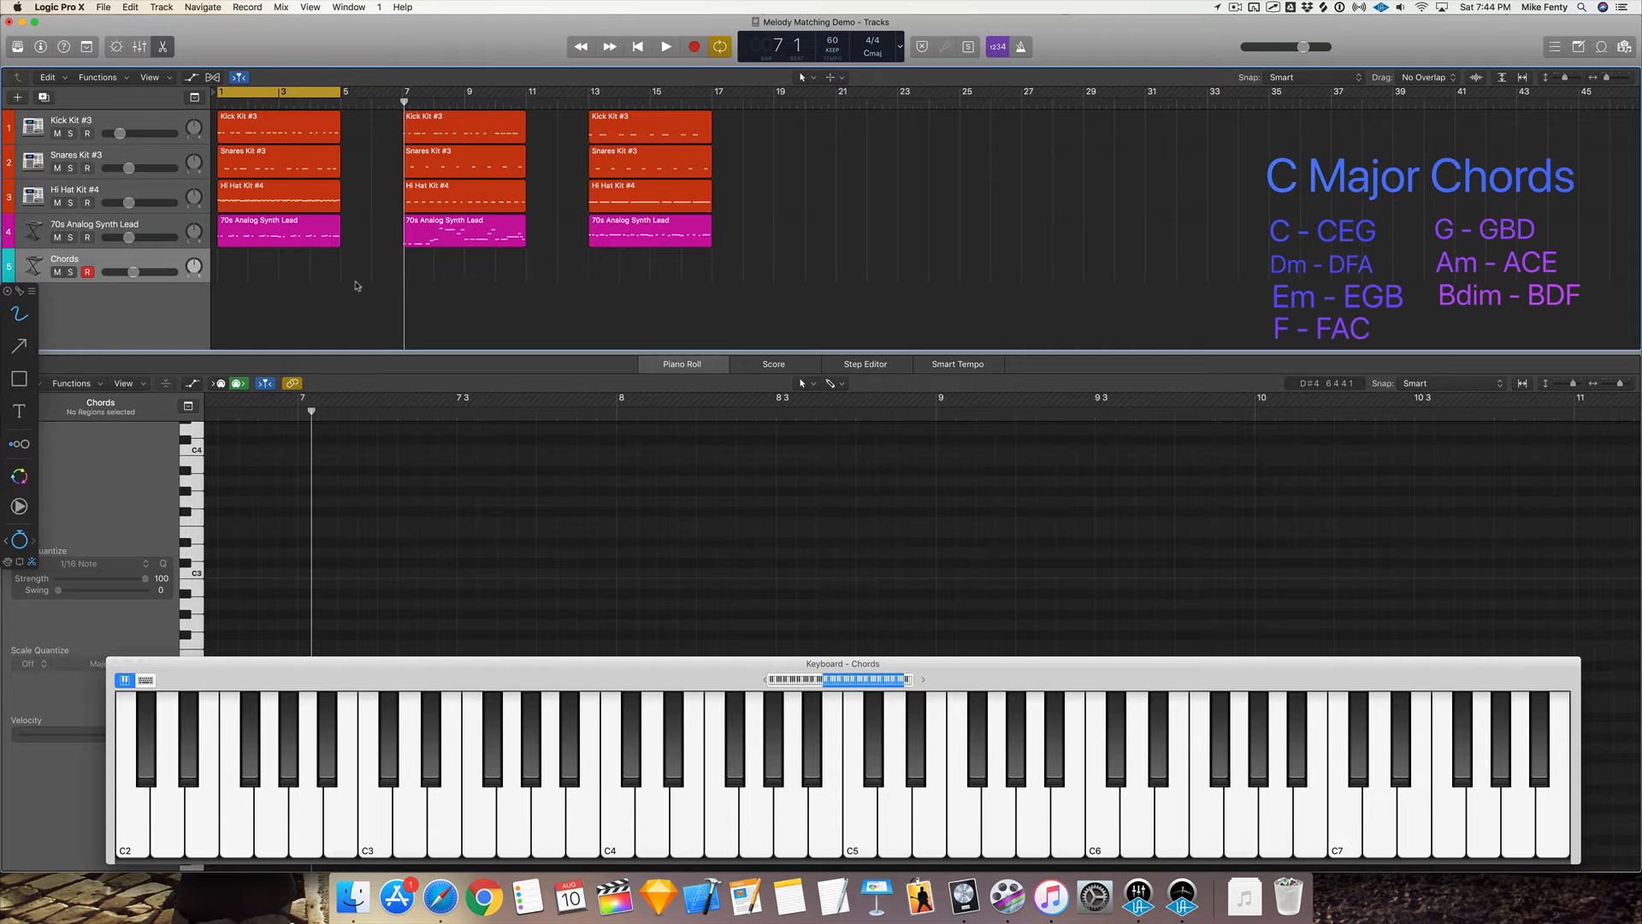
- Show the first 70s Analog Synth Lead region in the Piano Roll and check that Note Labels is enabled
click(291, 242)
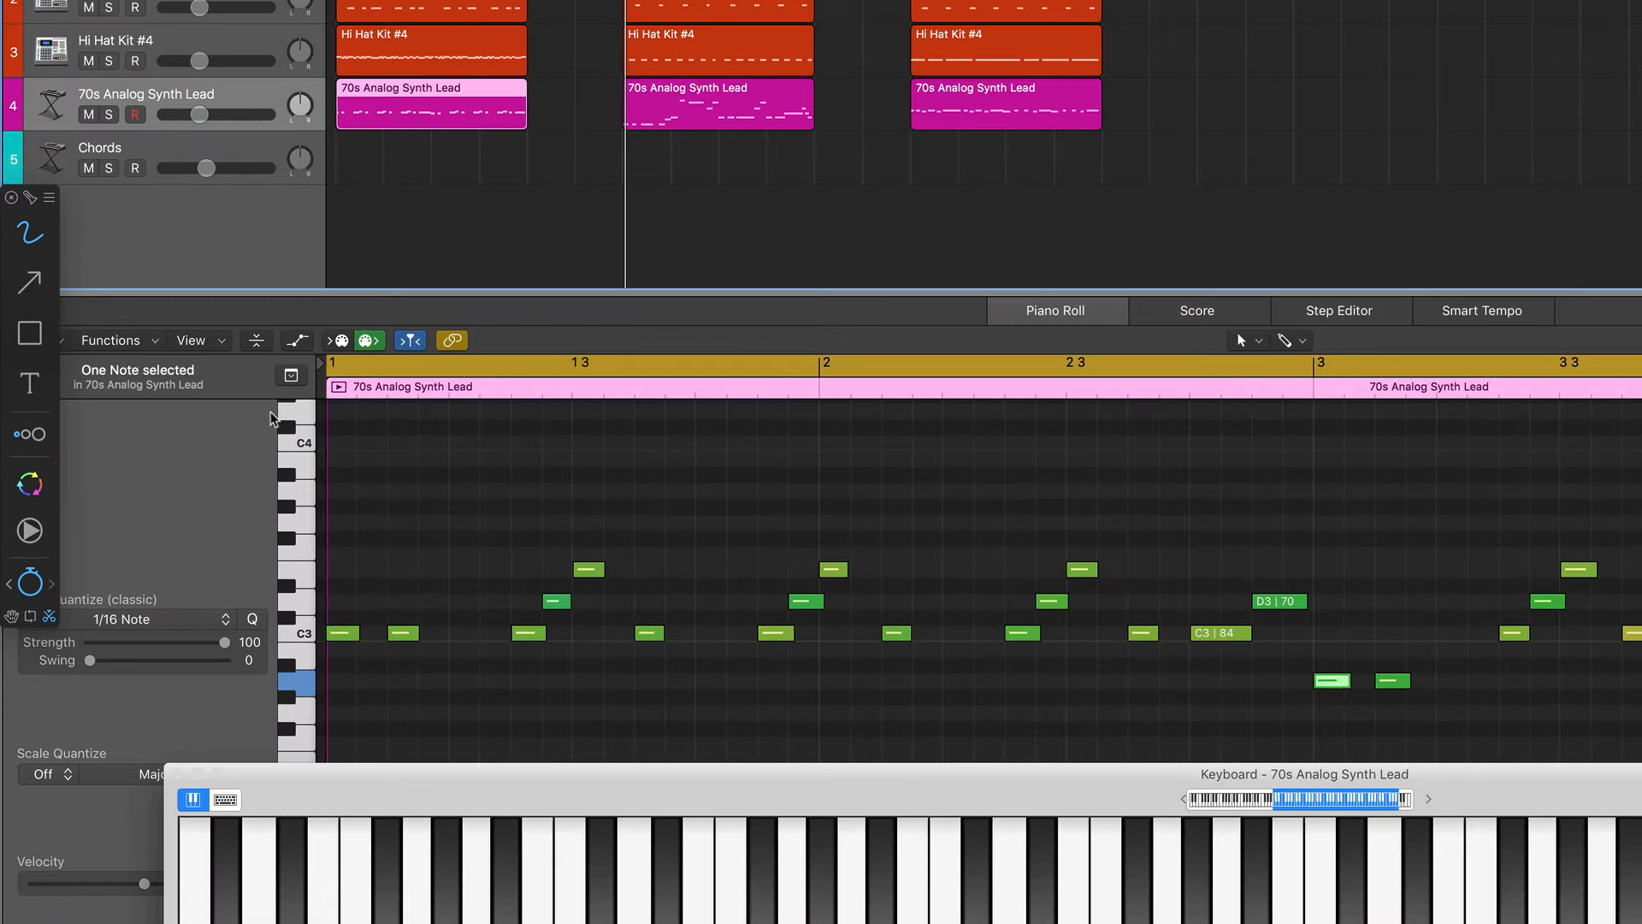
click(438, 120)
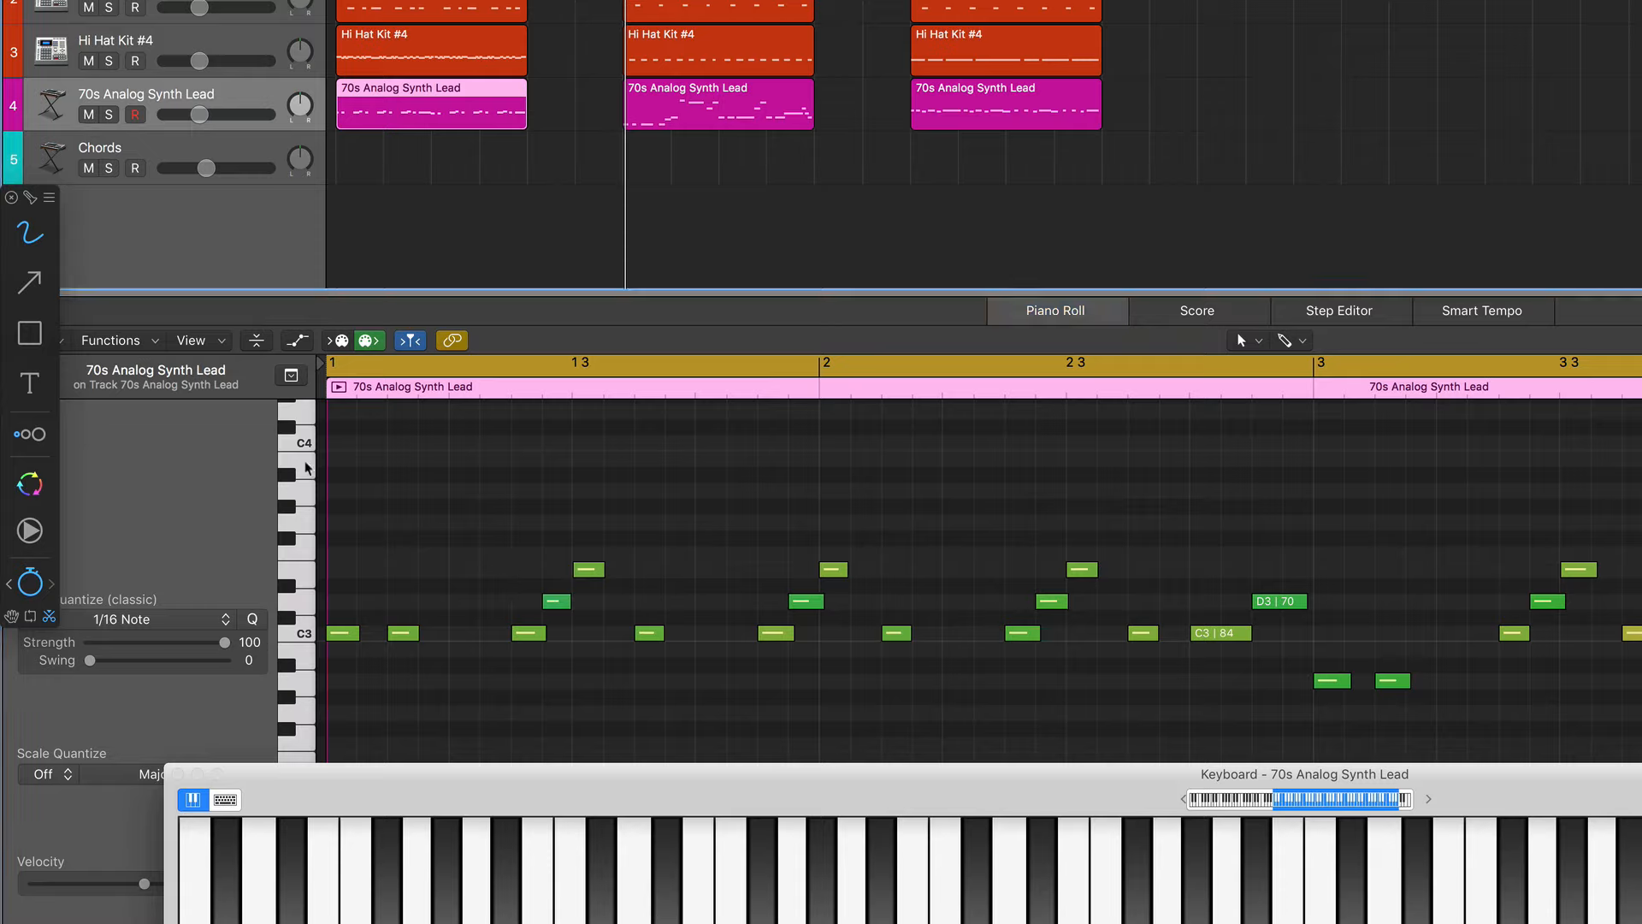
click(204, 343)
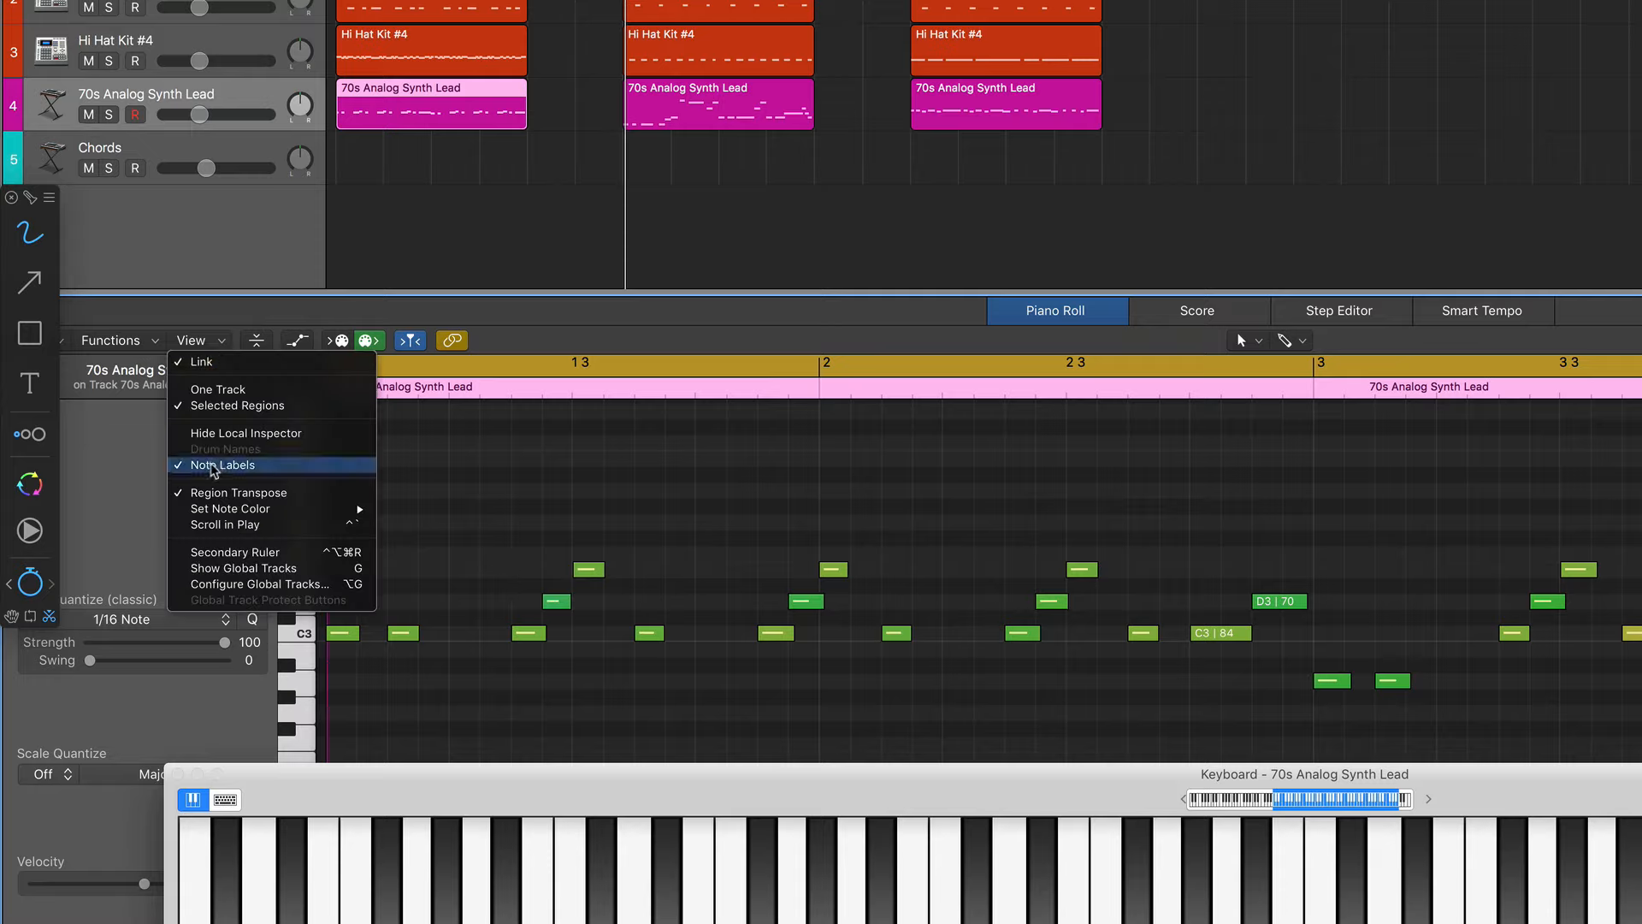
click(186, 466)
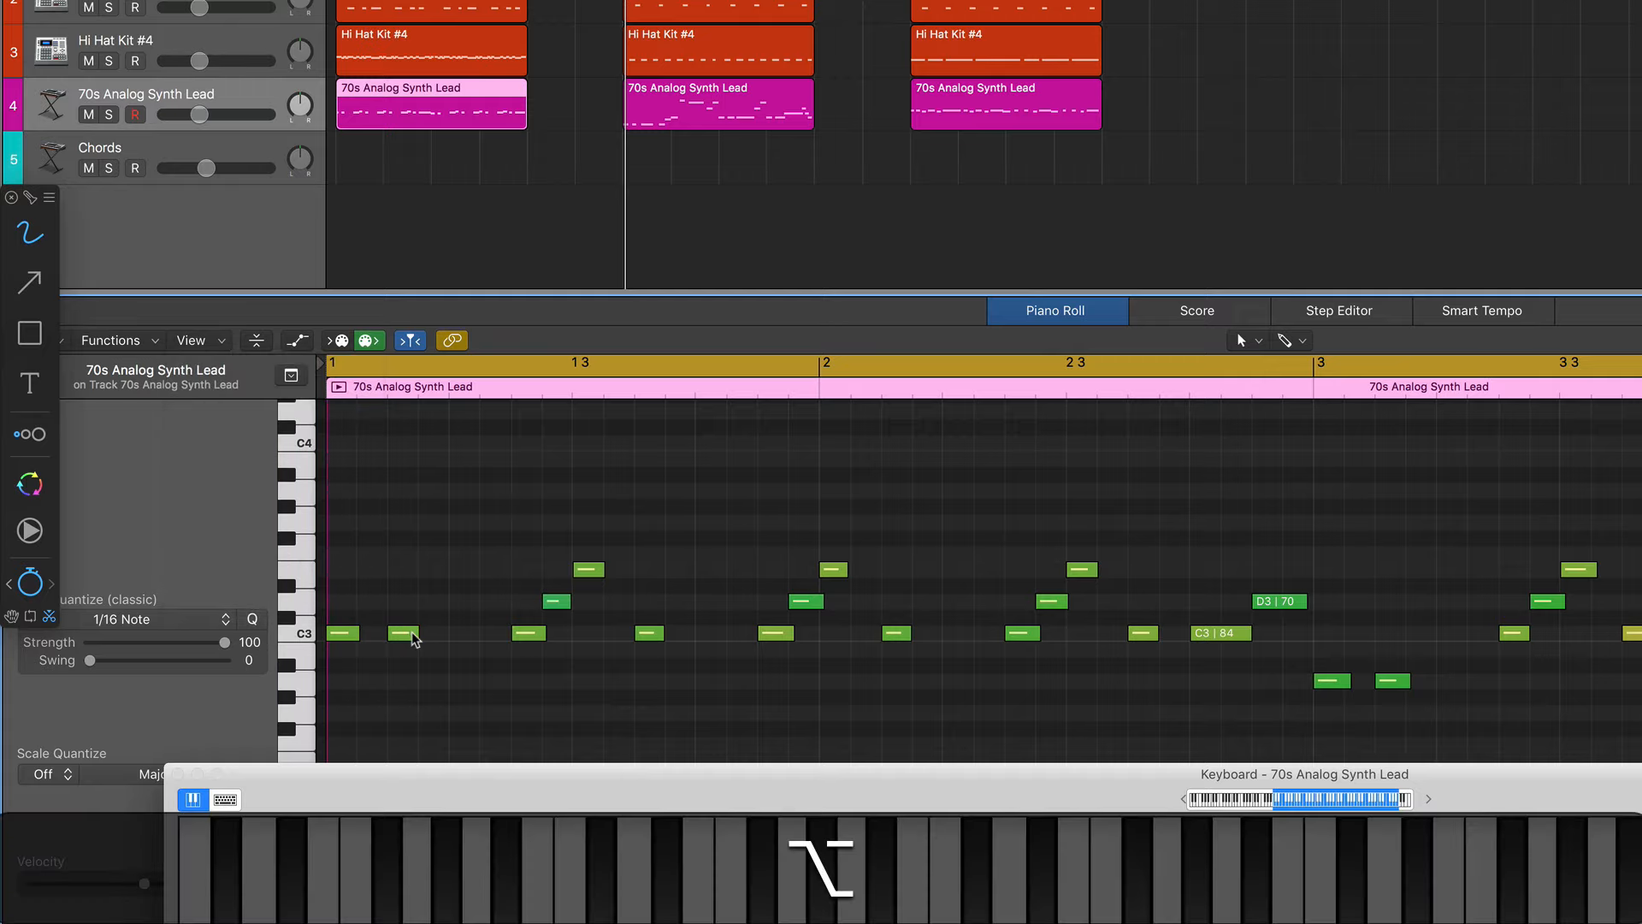
- Enlarge the melody notes until their pitch labels are readable, then return to an overview of the region
scroll(414, 640, up, 2)
scroll(414, 639, up, 5)
scroll(414, 639, up, 5)
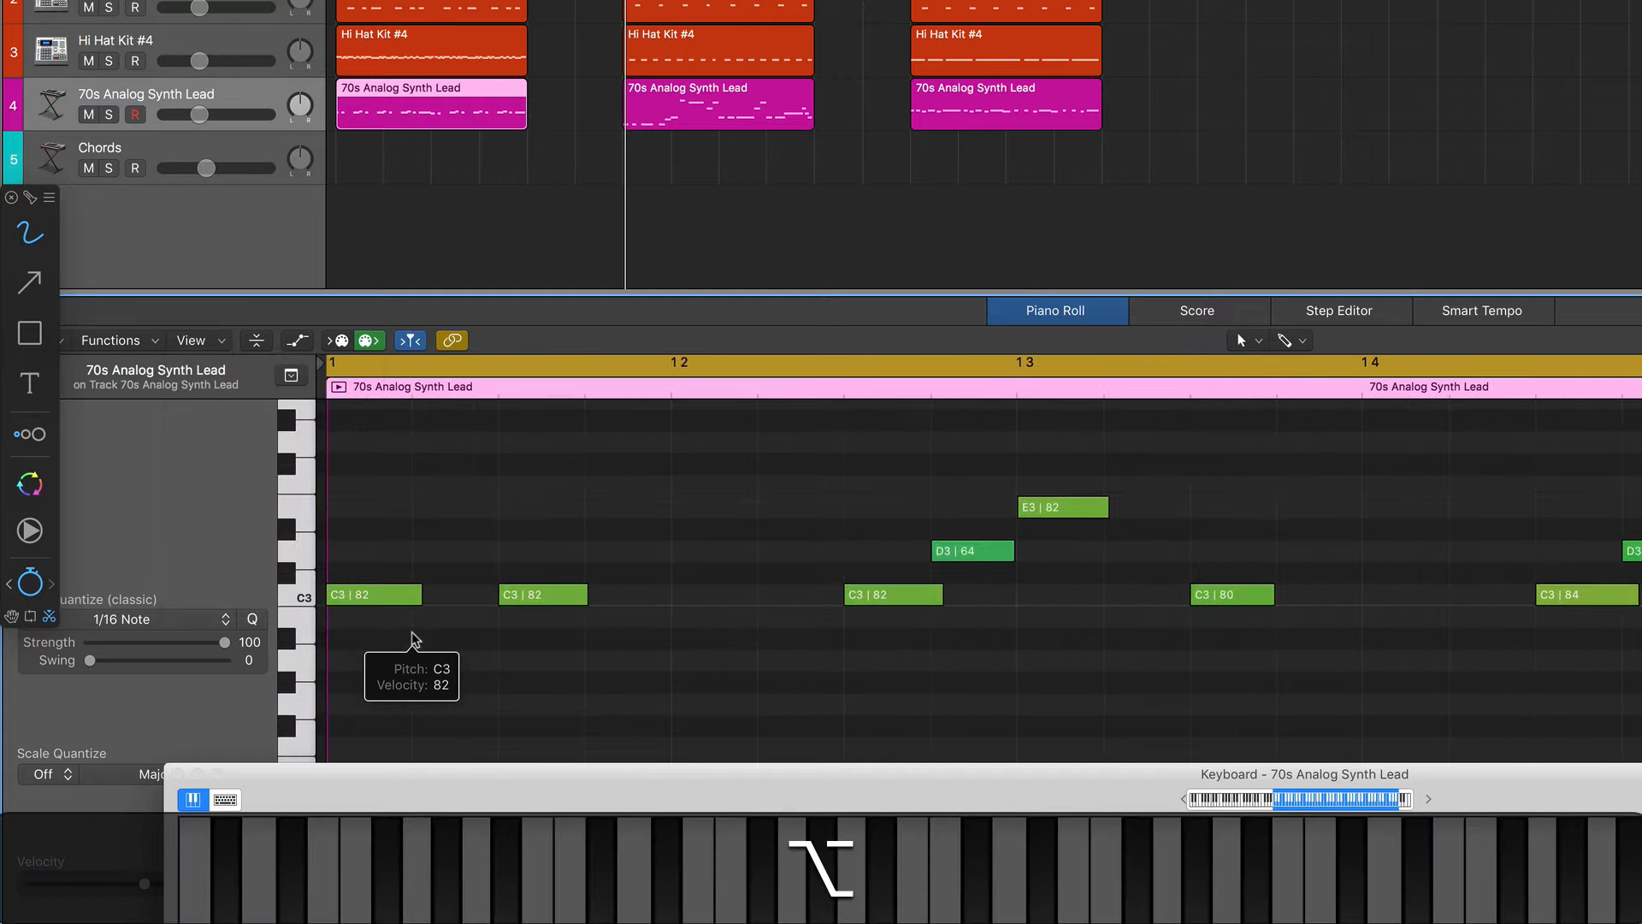
scroll(414, 640, down, 3)
scroll(411, 648, down, 3)
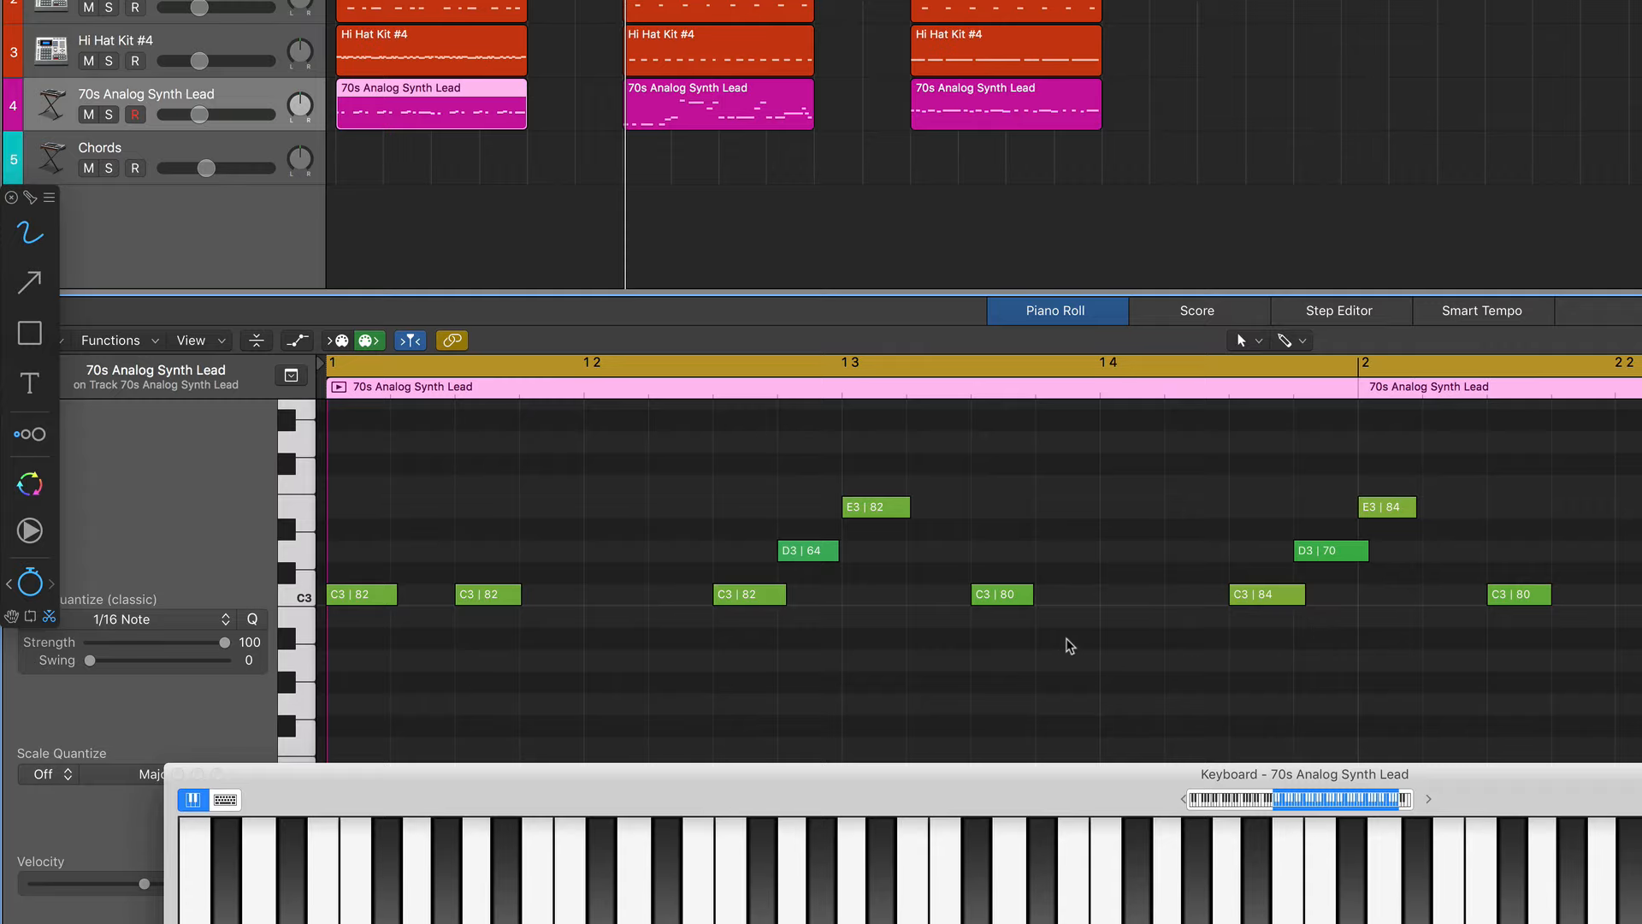
key(alt)
scroll(1060, 638, down, 3)
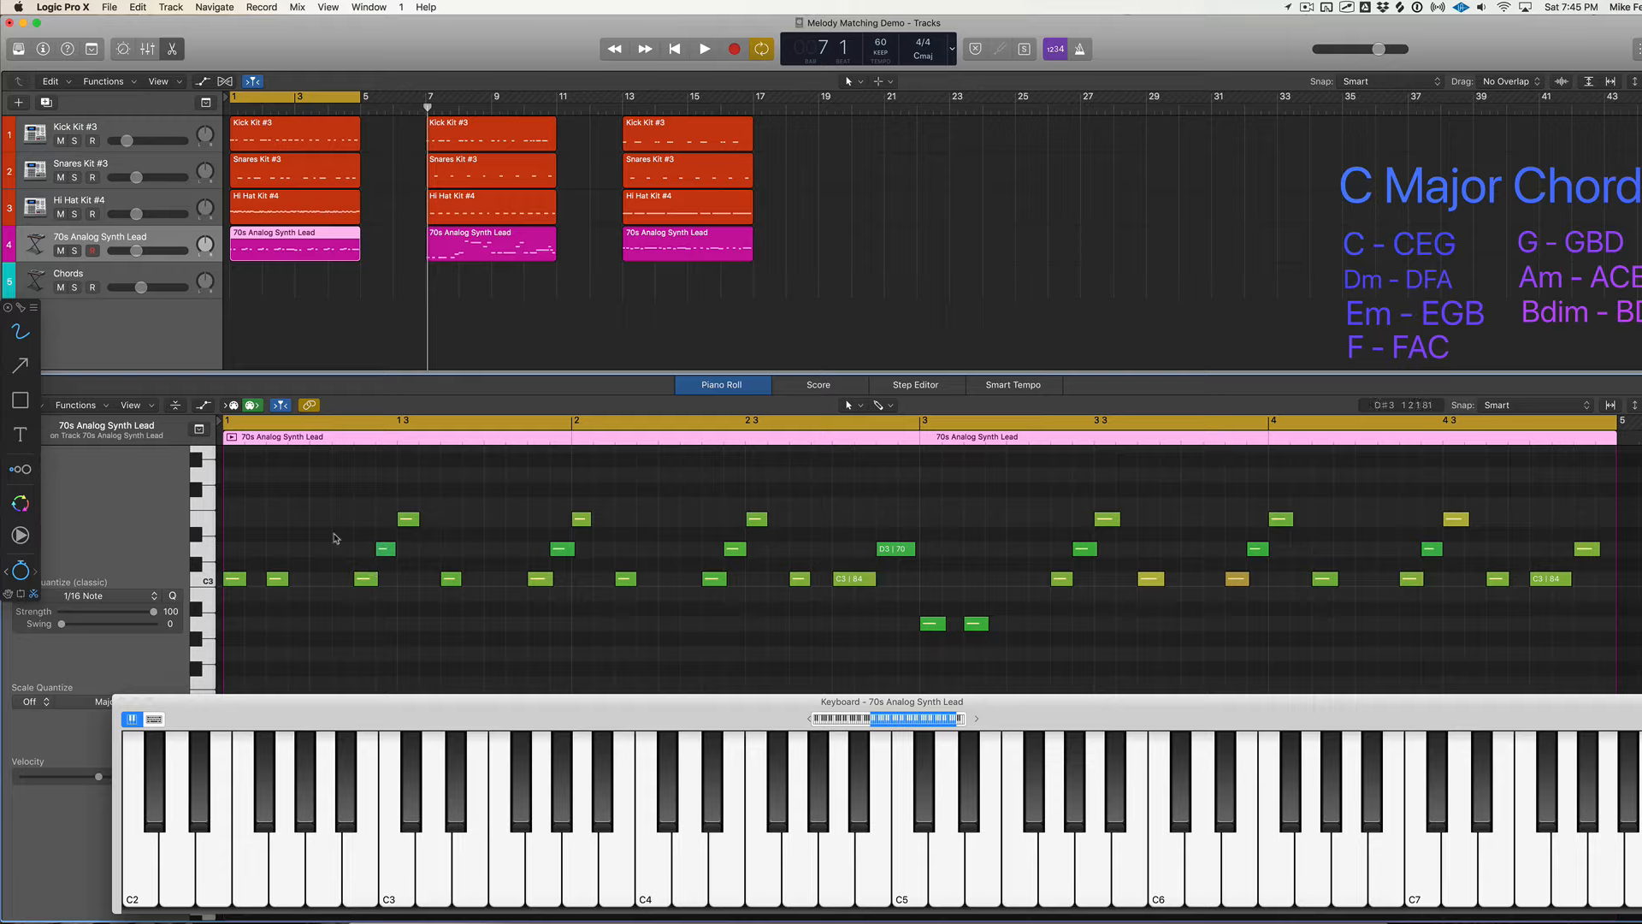
- Examine the melody's note pitches bar by bar across bars 1 to 4 to match them with C major chords
click(381, 548)
mouse_move(234, 589)
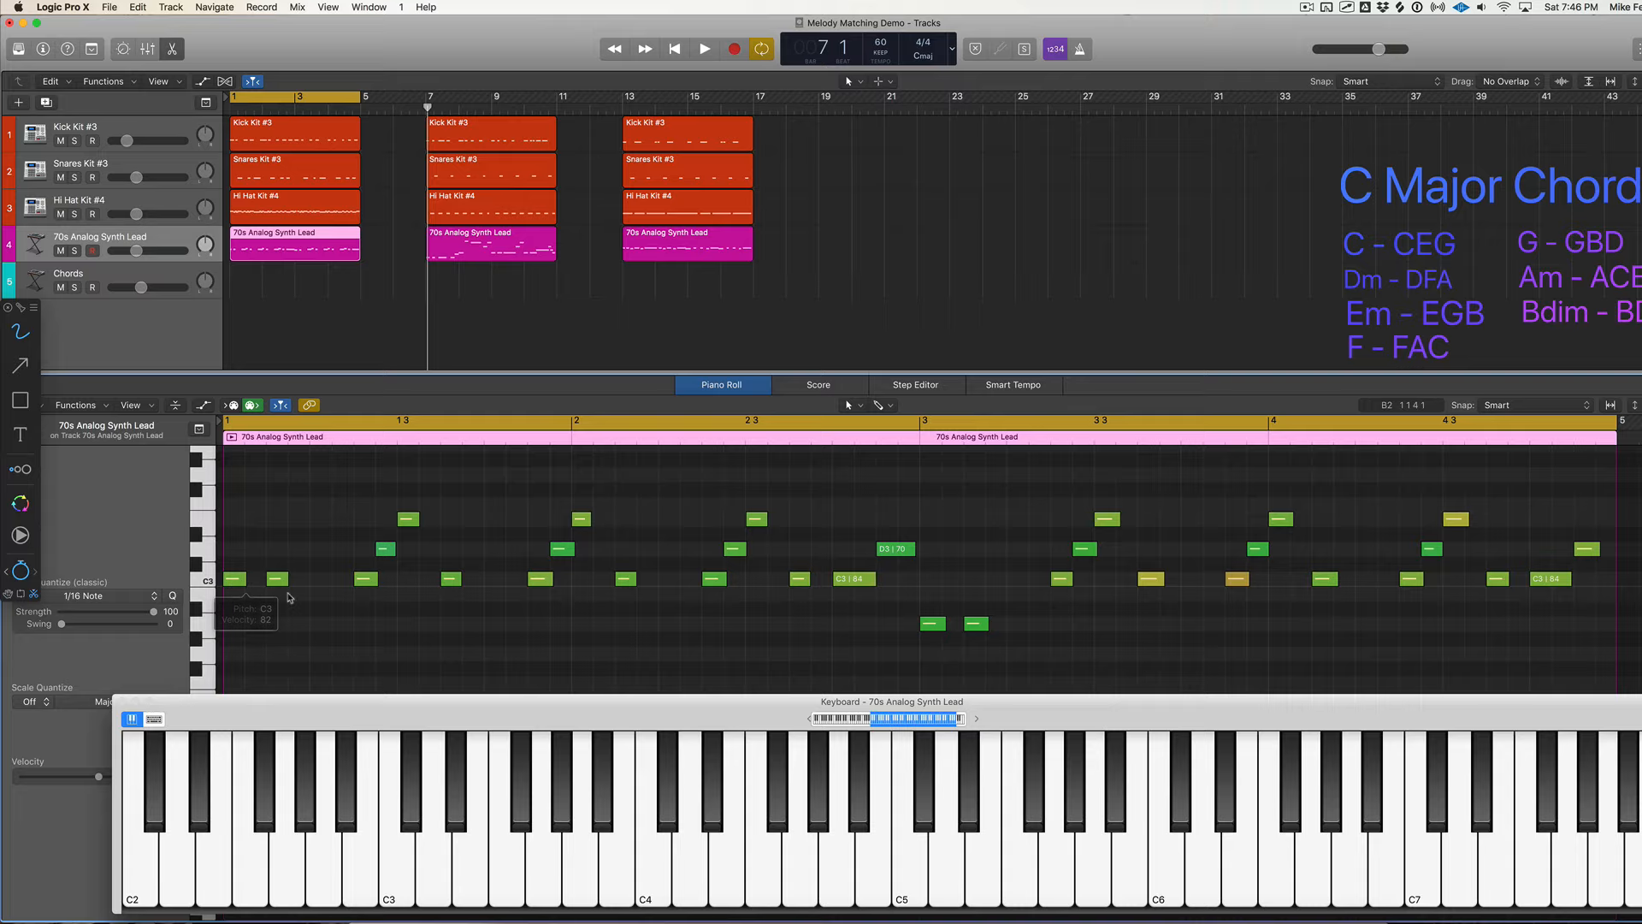
alt+scroll(289, 593, up, 3)
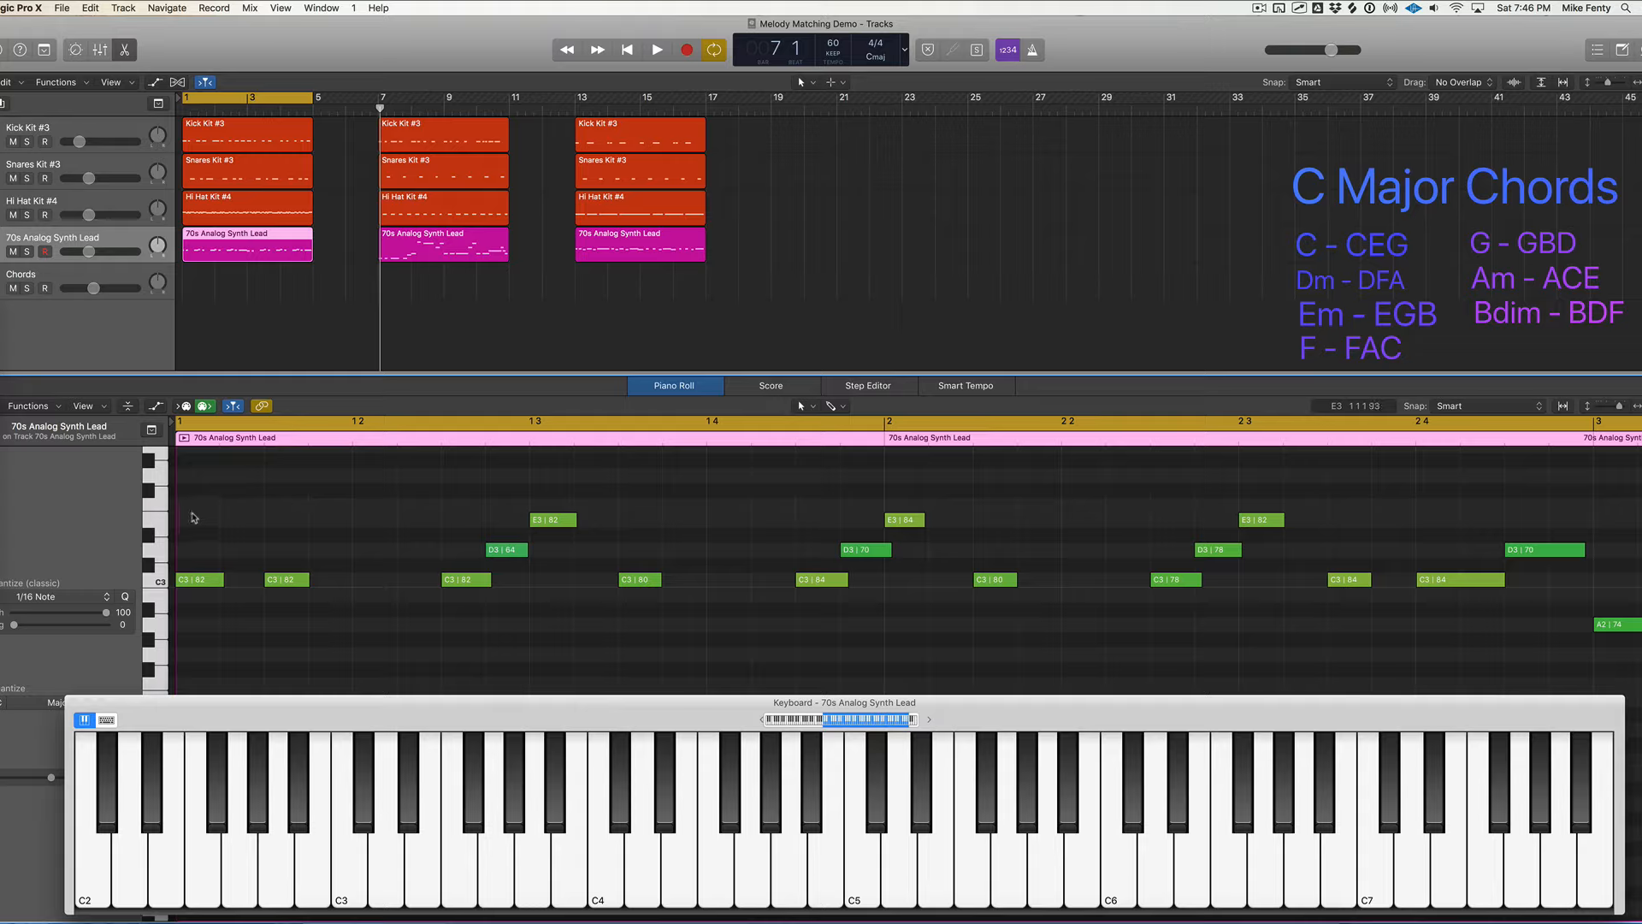
drag(190, 514, 220, 630)
click(219, 629)
scroll(1110, 410, right, 4)
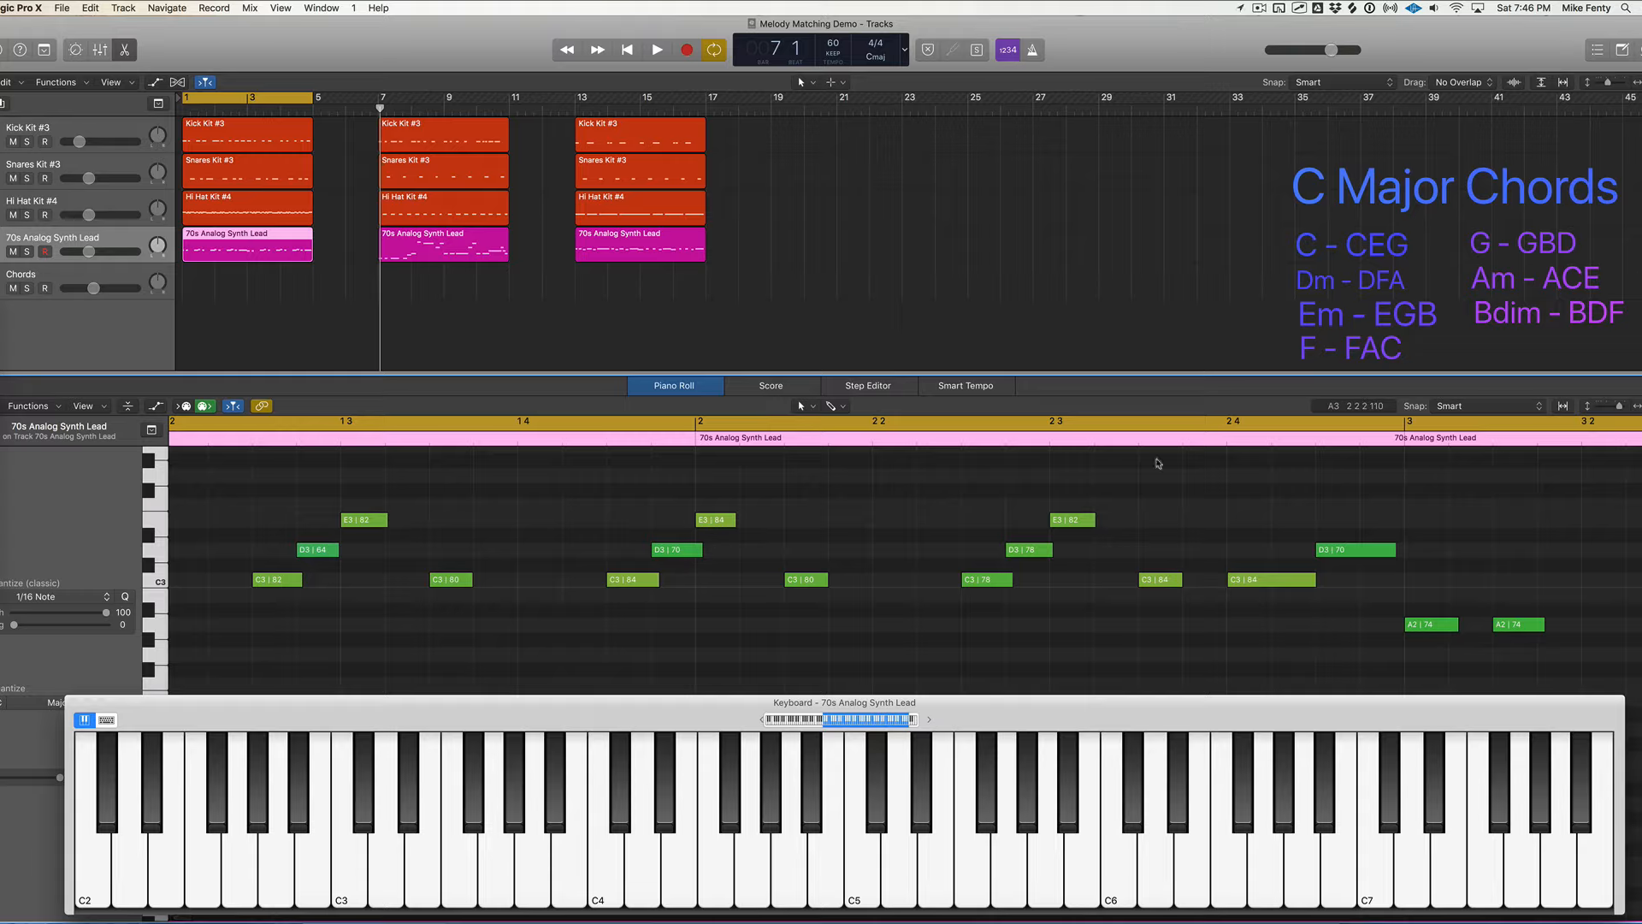
scroll(1158, 463, left, 5)
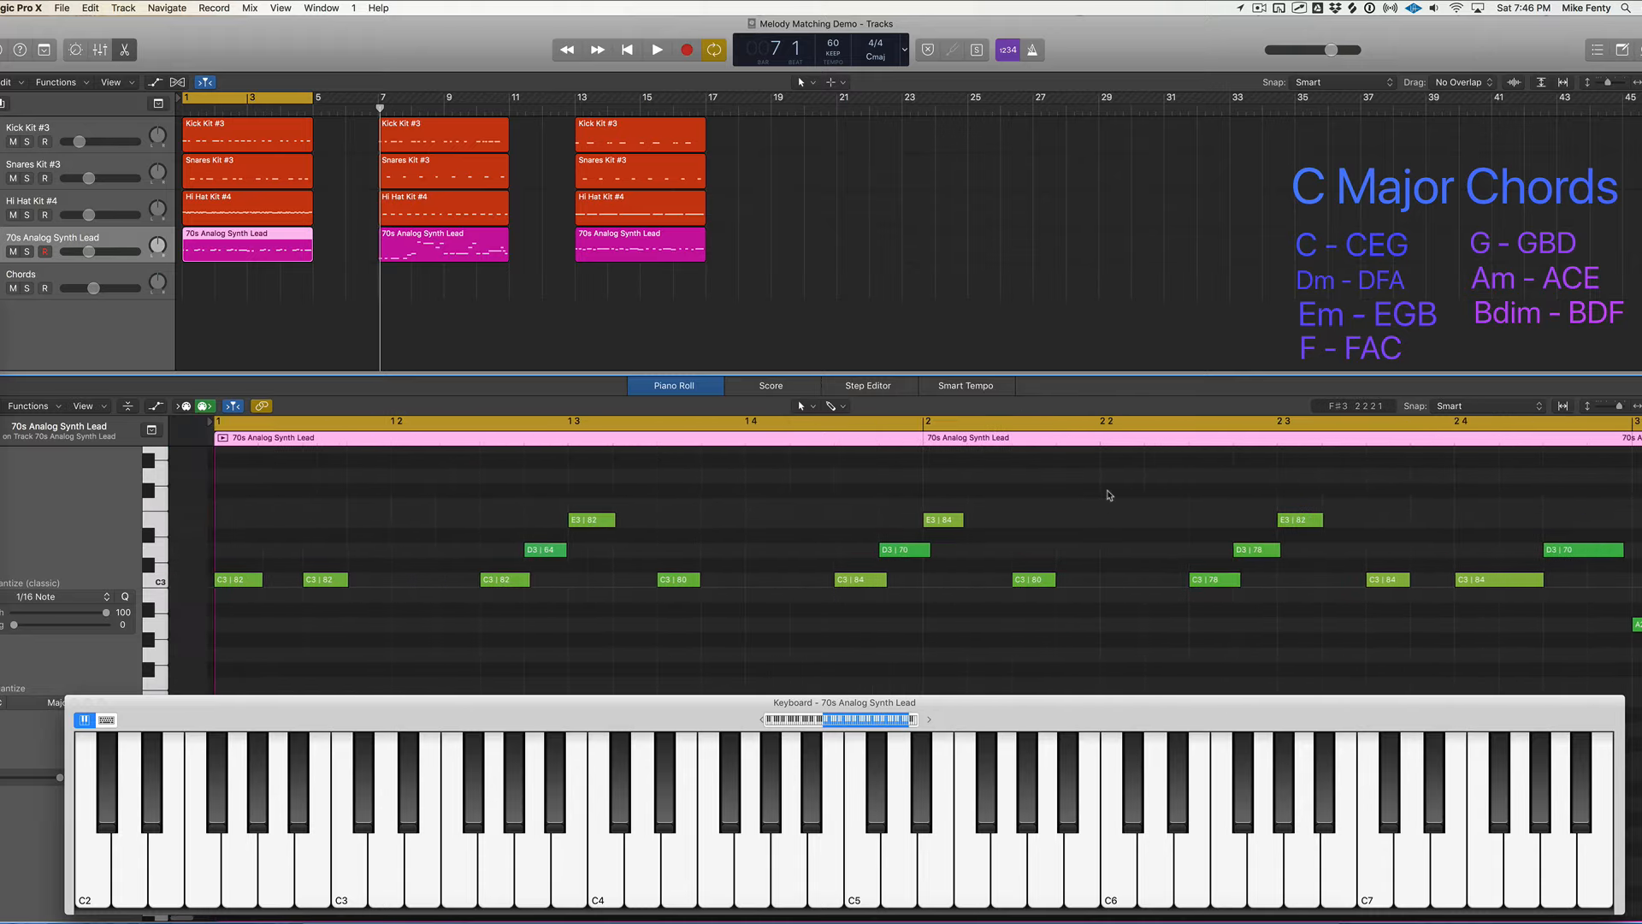
scroll(1131, 506, left, 4)
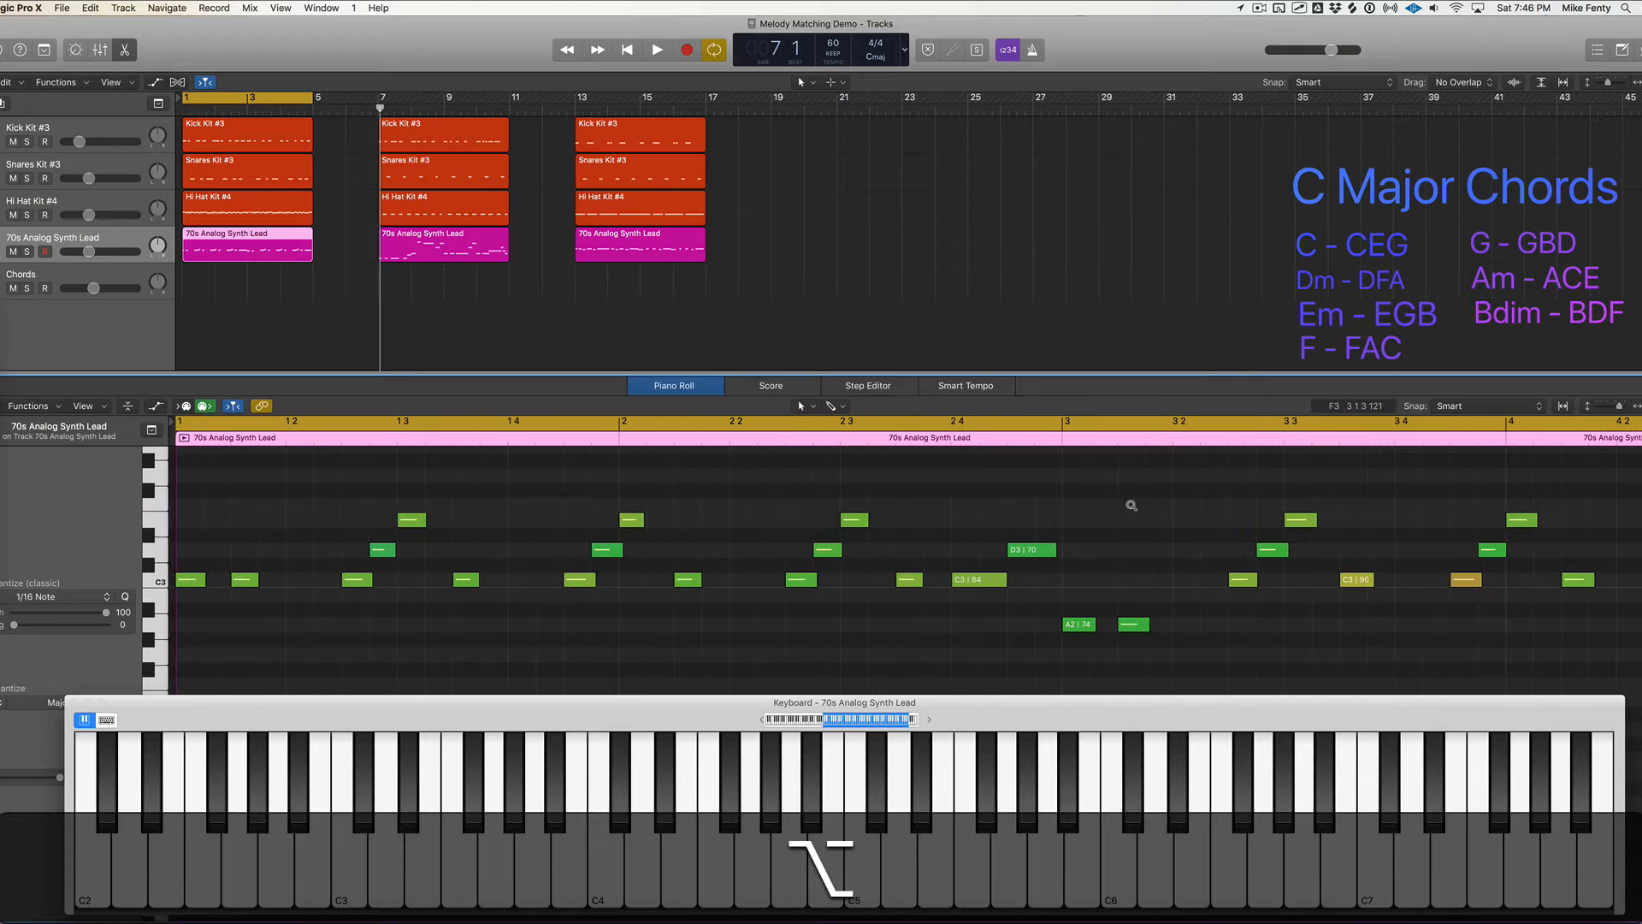
scroll(1131, 505, down, 2)
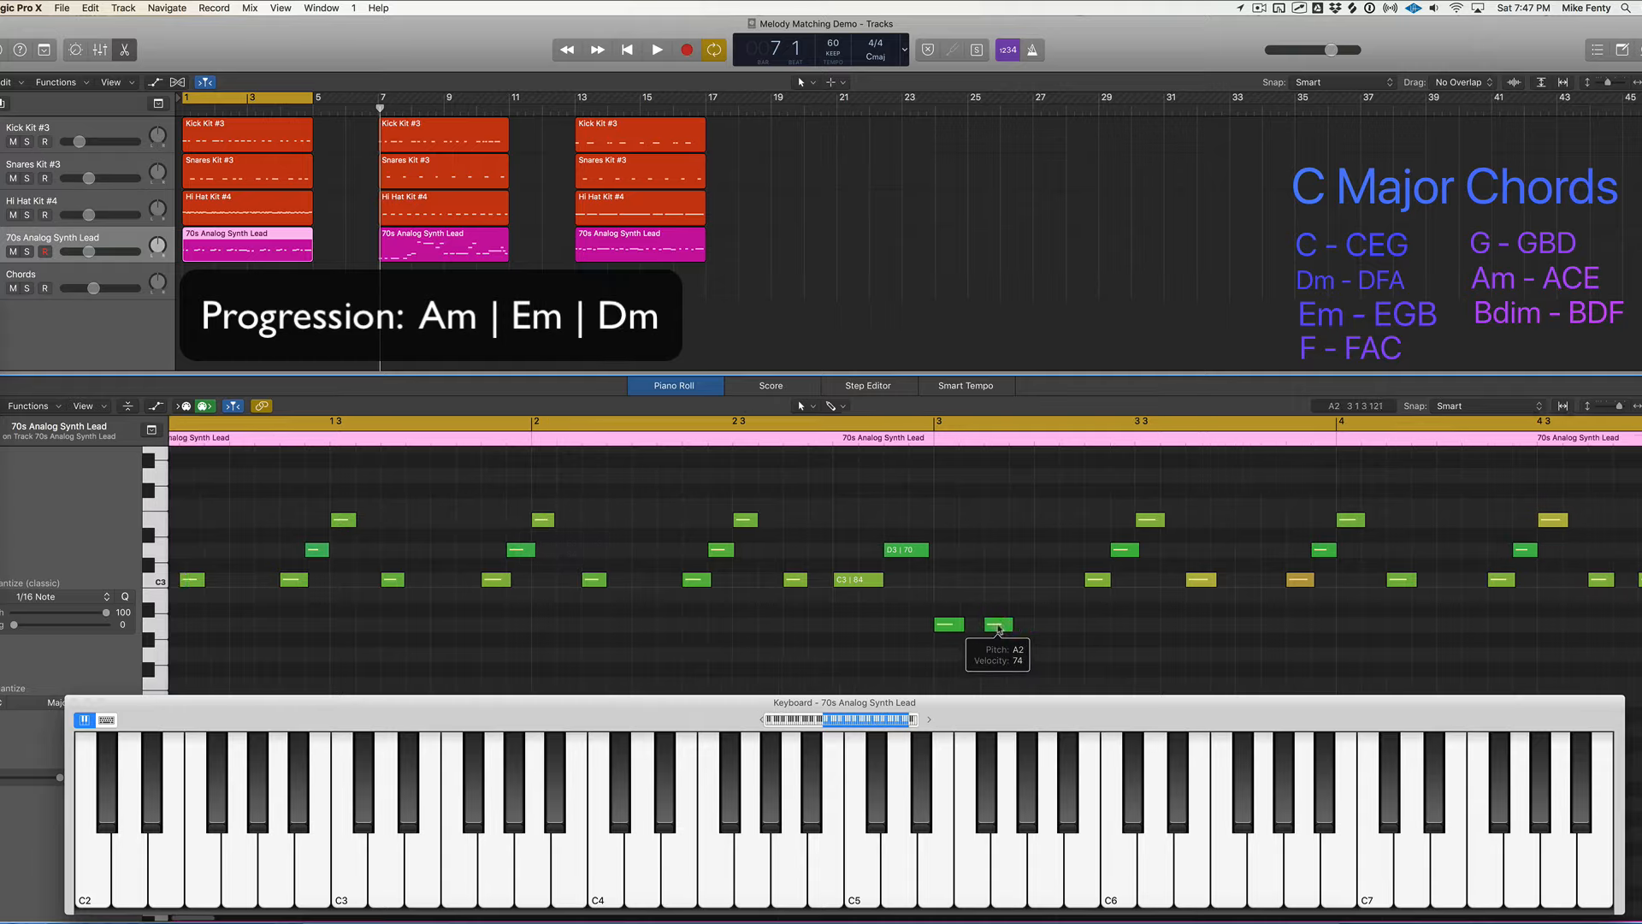
scroll(997, 629, right, 5)
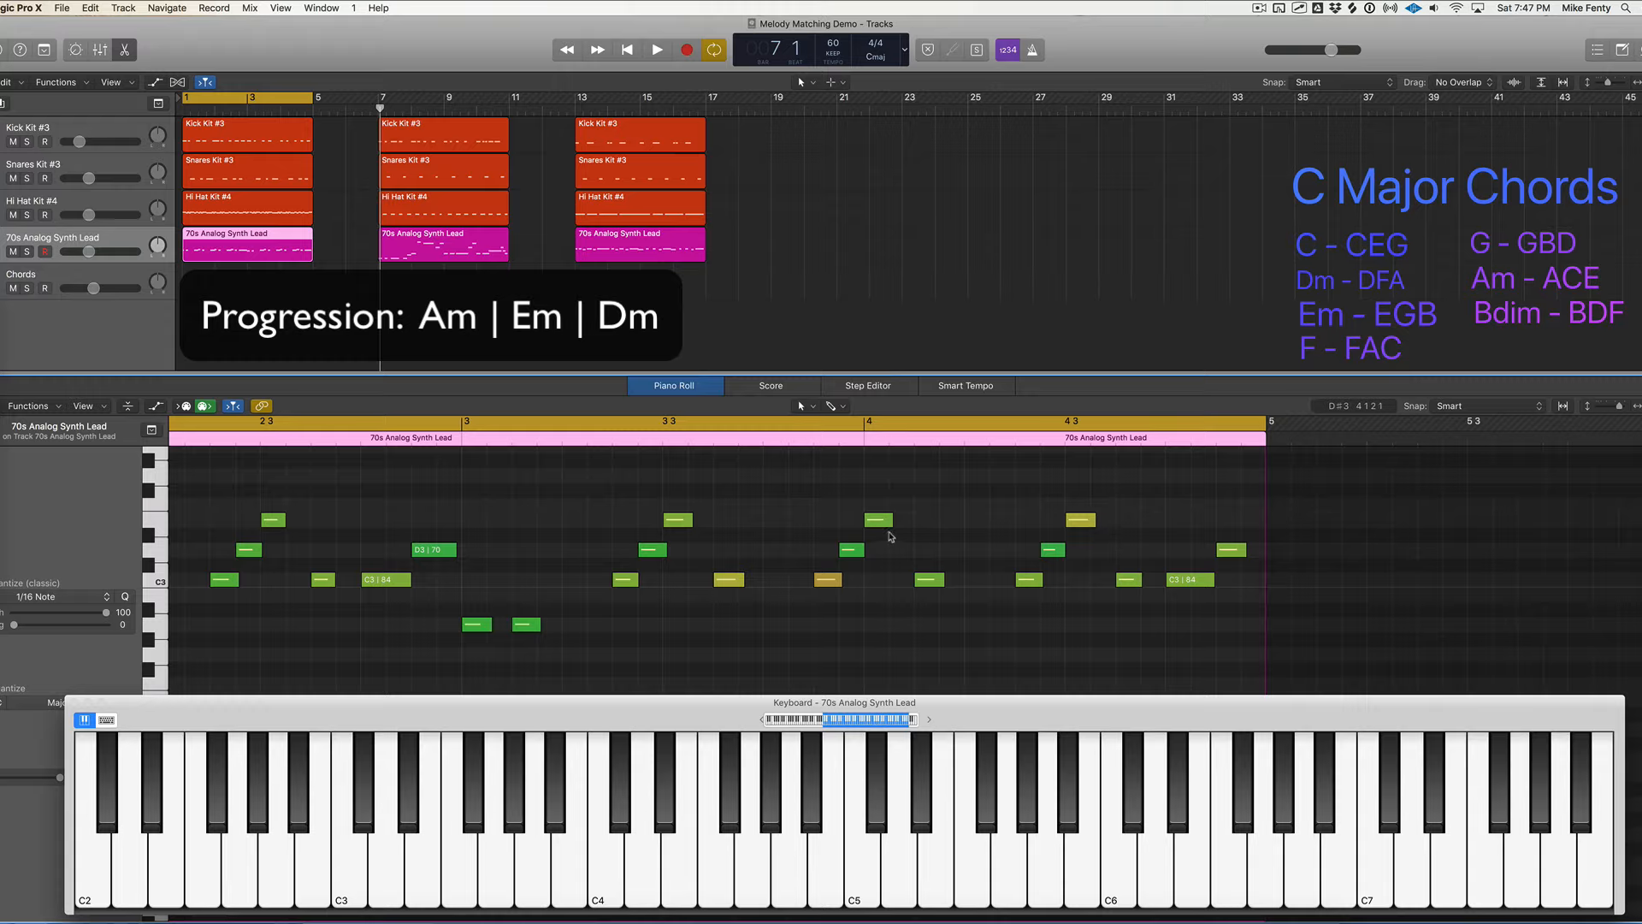
scroll(956, 578, left, 5)
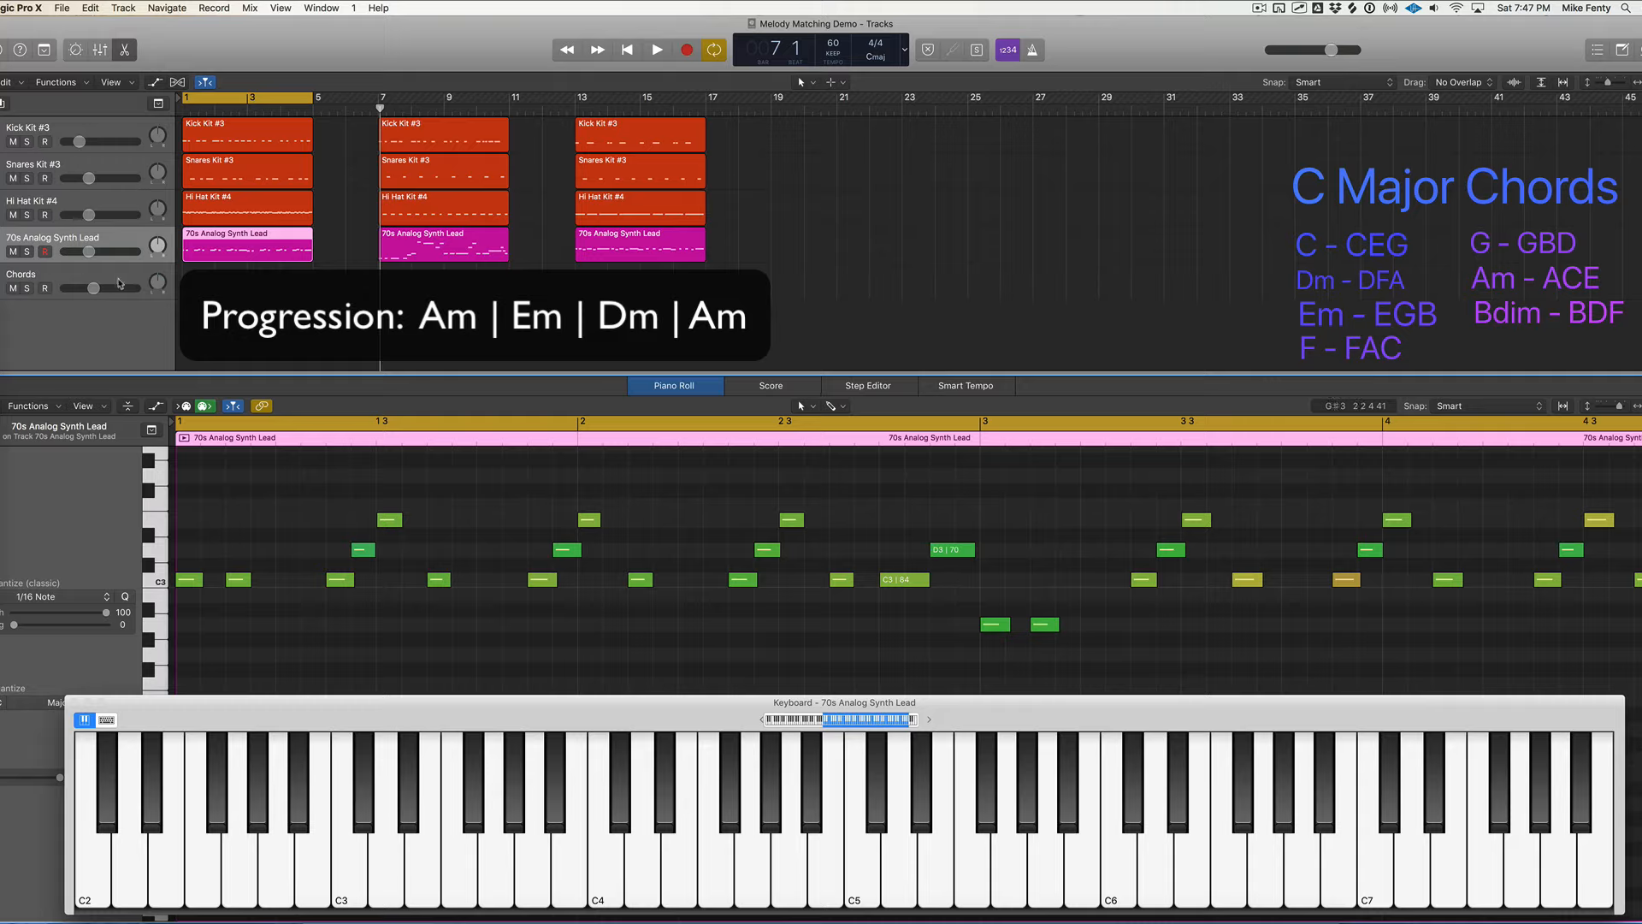
- Select the Chords track and play bars 1 to 4 to audition the progression Am, Em, Dm, Am against the melody
alt+click(87, 271)
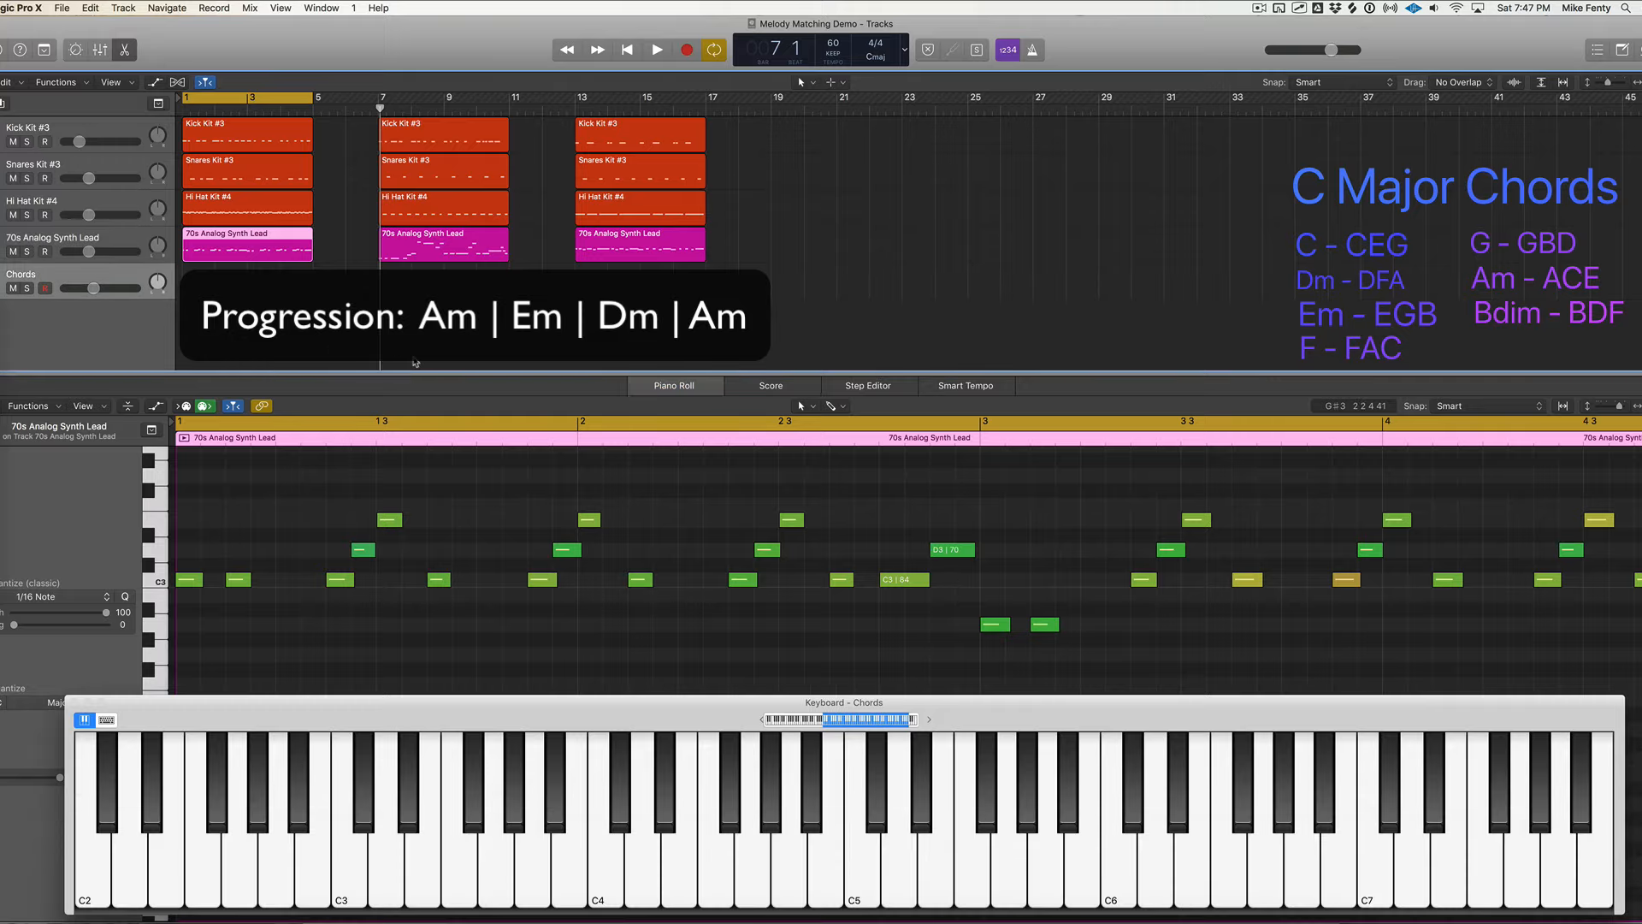
key(space)
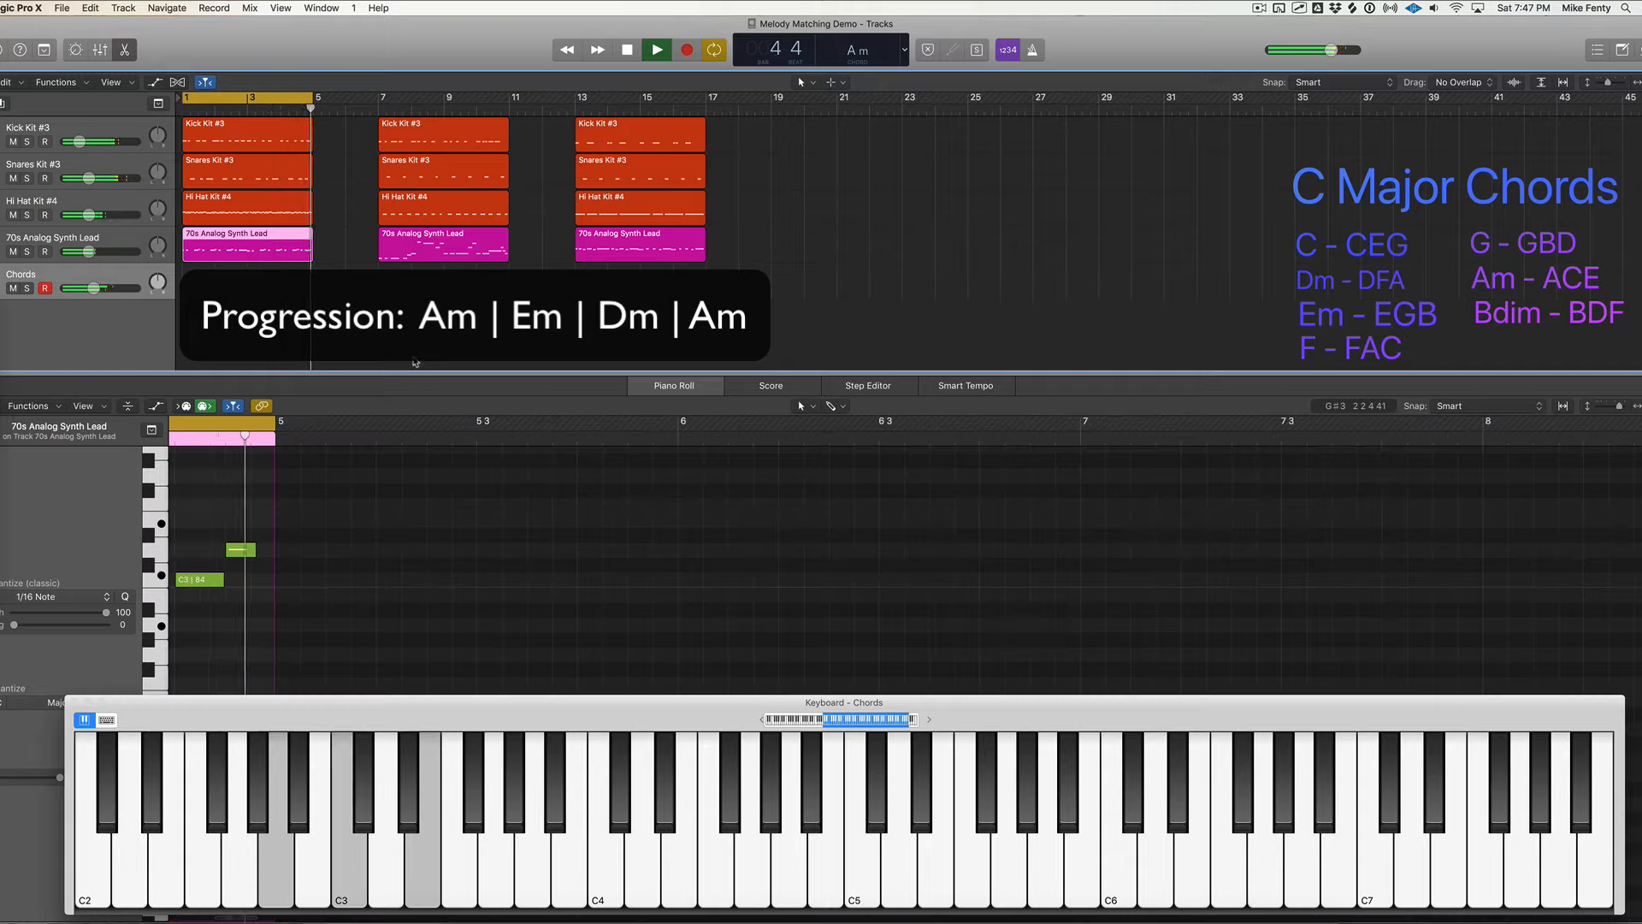
key(space)
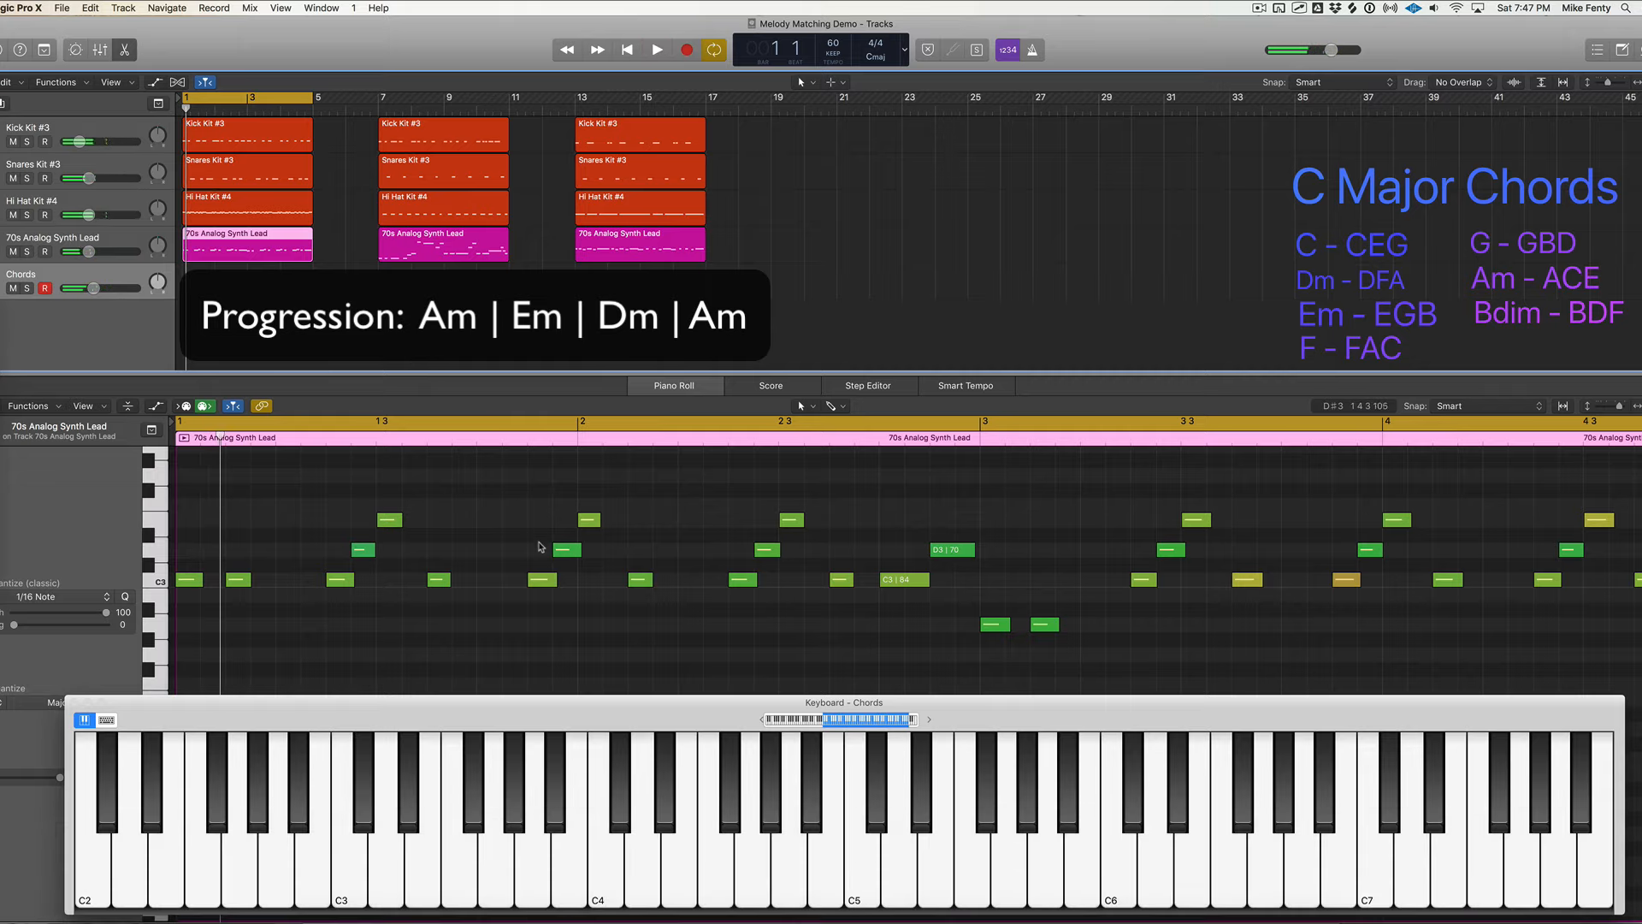
- Review the melody notes through bar 4 and play the first section again to audition its final chord
scroll(540, 554, right, 6)
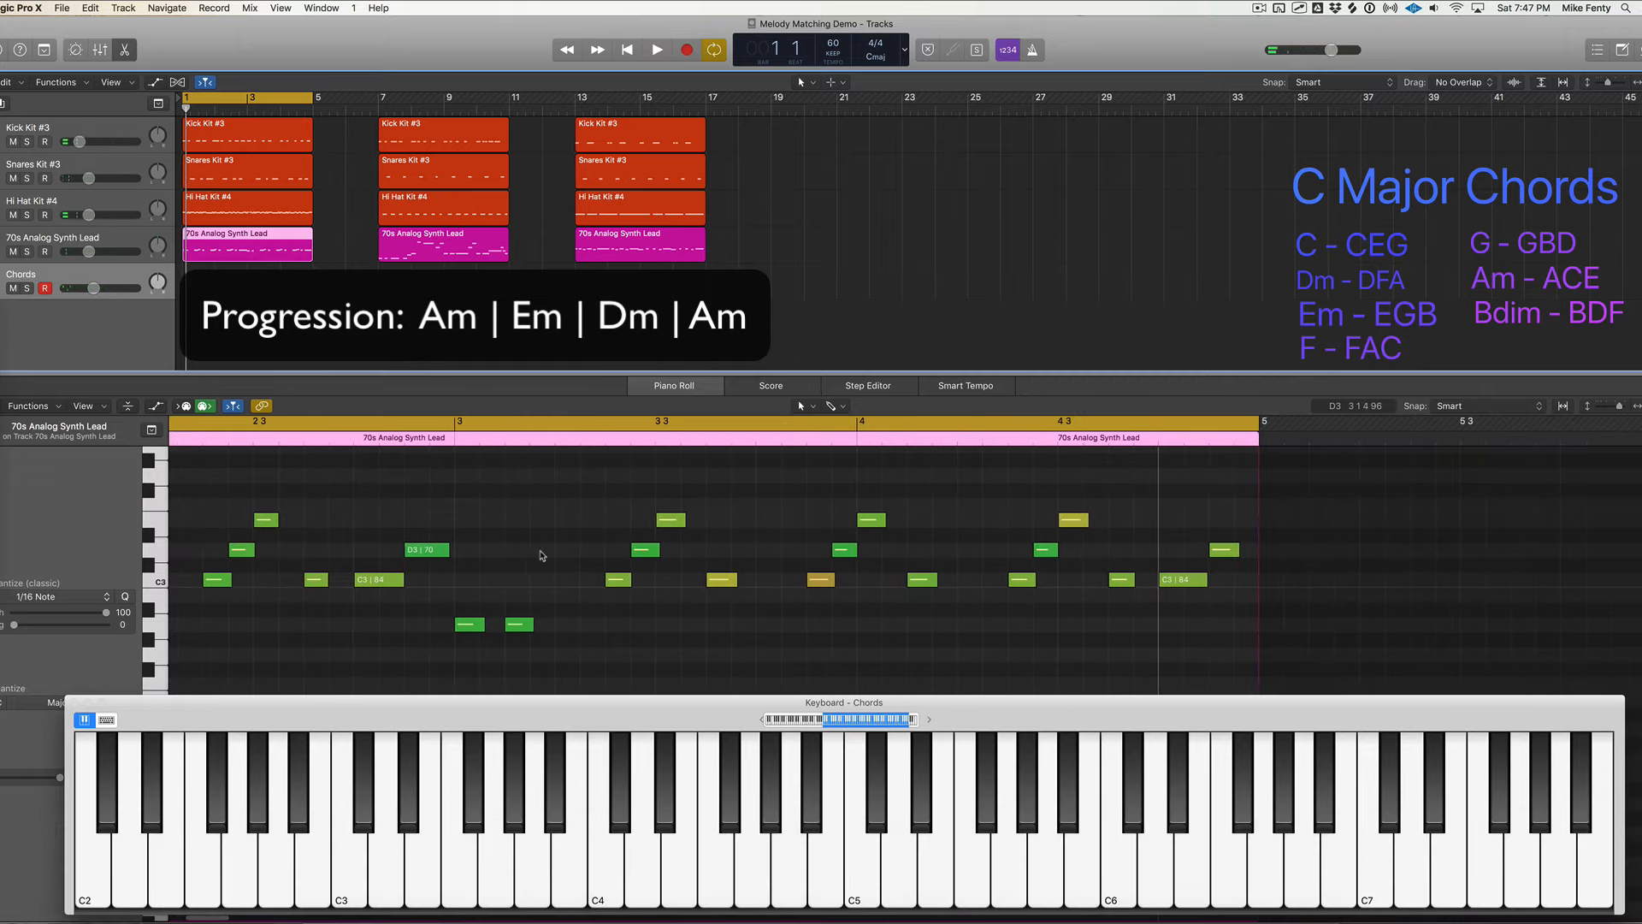
scroll(540, 554, left, 6)
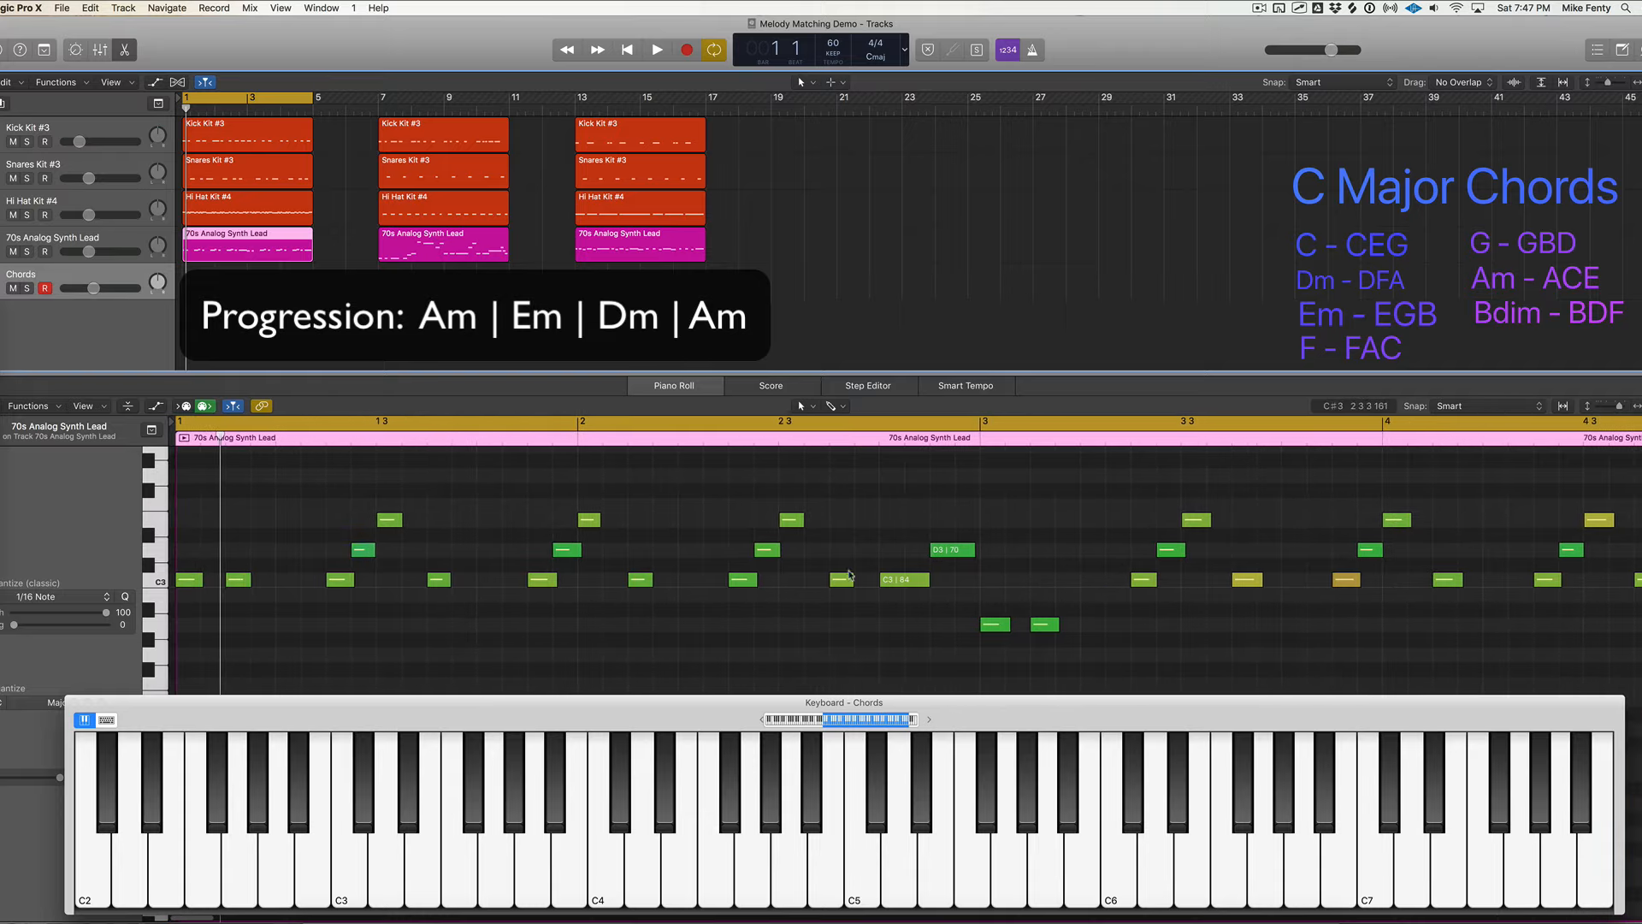
scroll(1129, 546, right, 4)
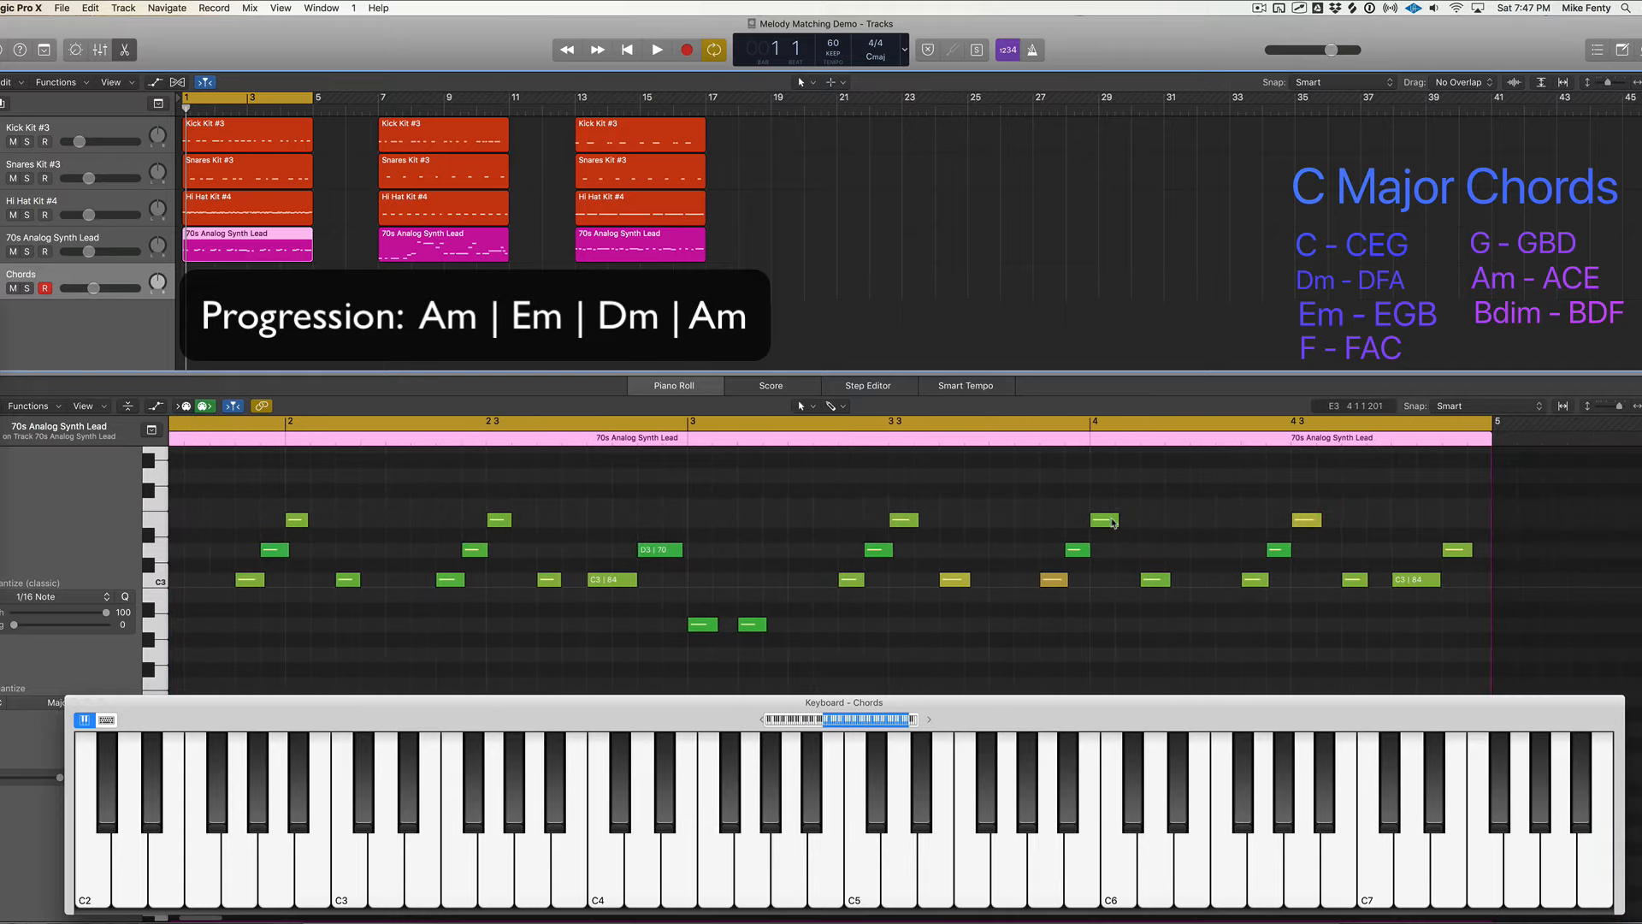
mouse_move(1113, 523)
key(space)
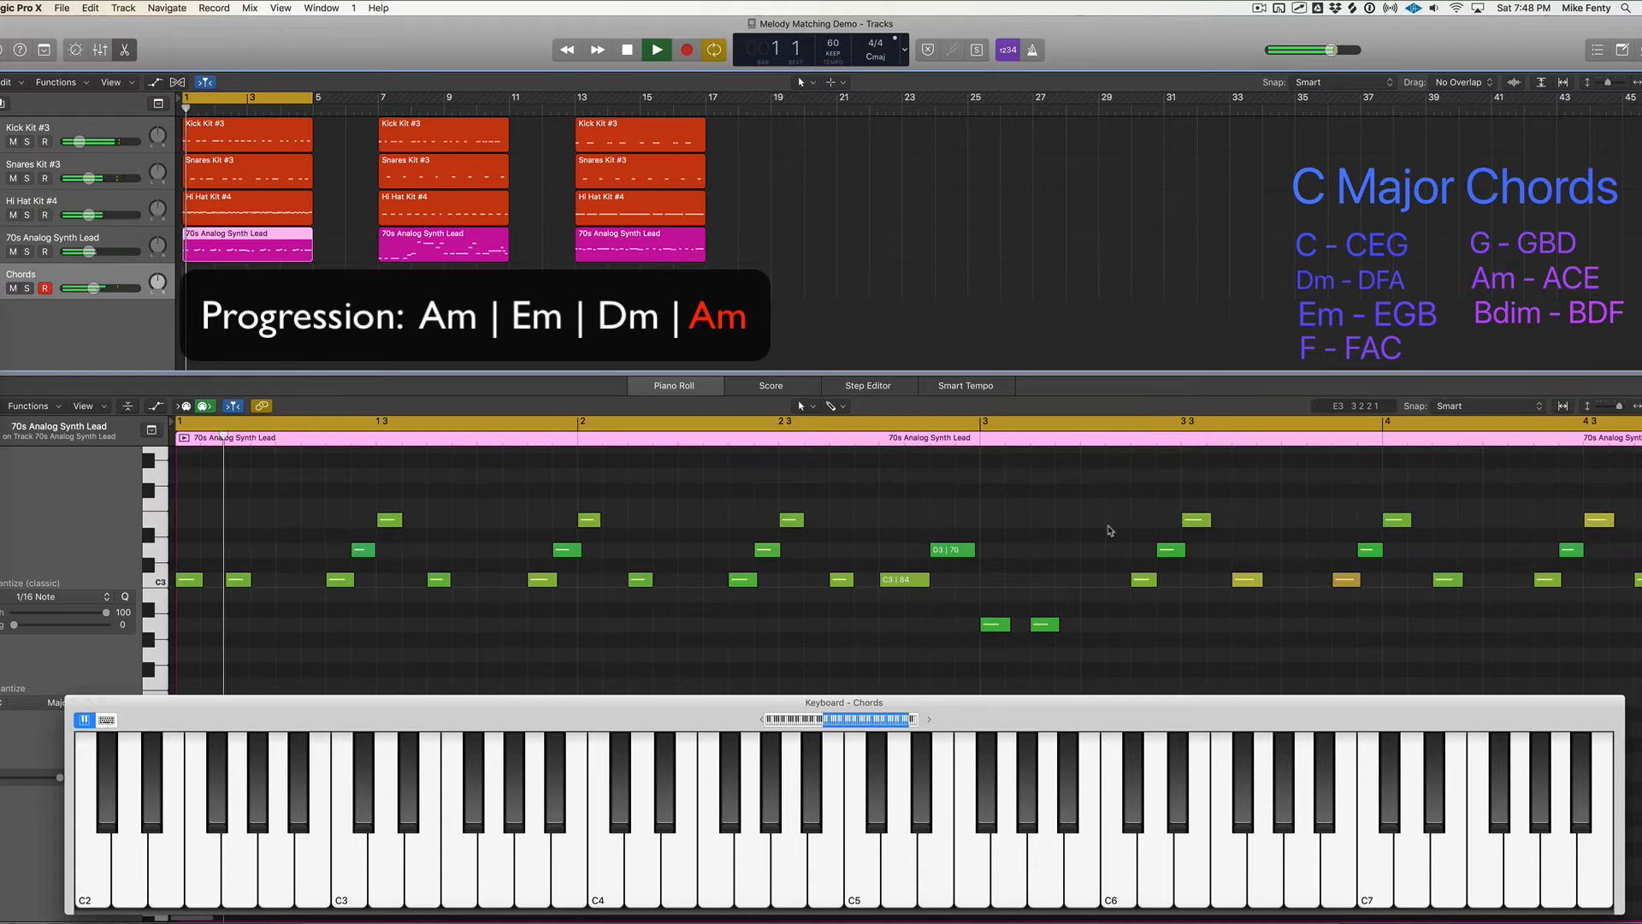
key(space)
- Shift the on-screen keyboard's range down to start at C1 and move the cycle range to bars 7 to 11
click(821, 724)
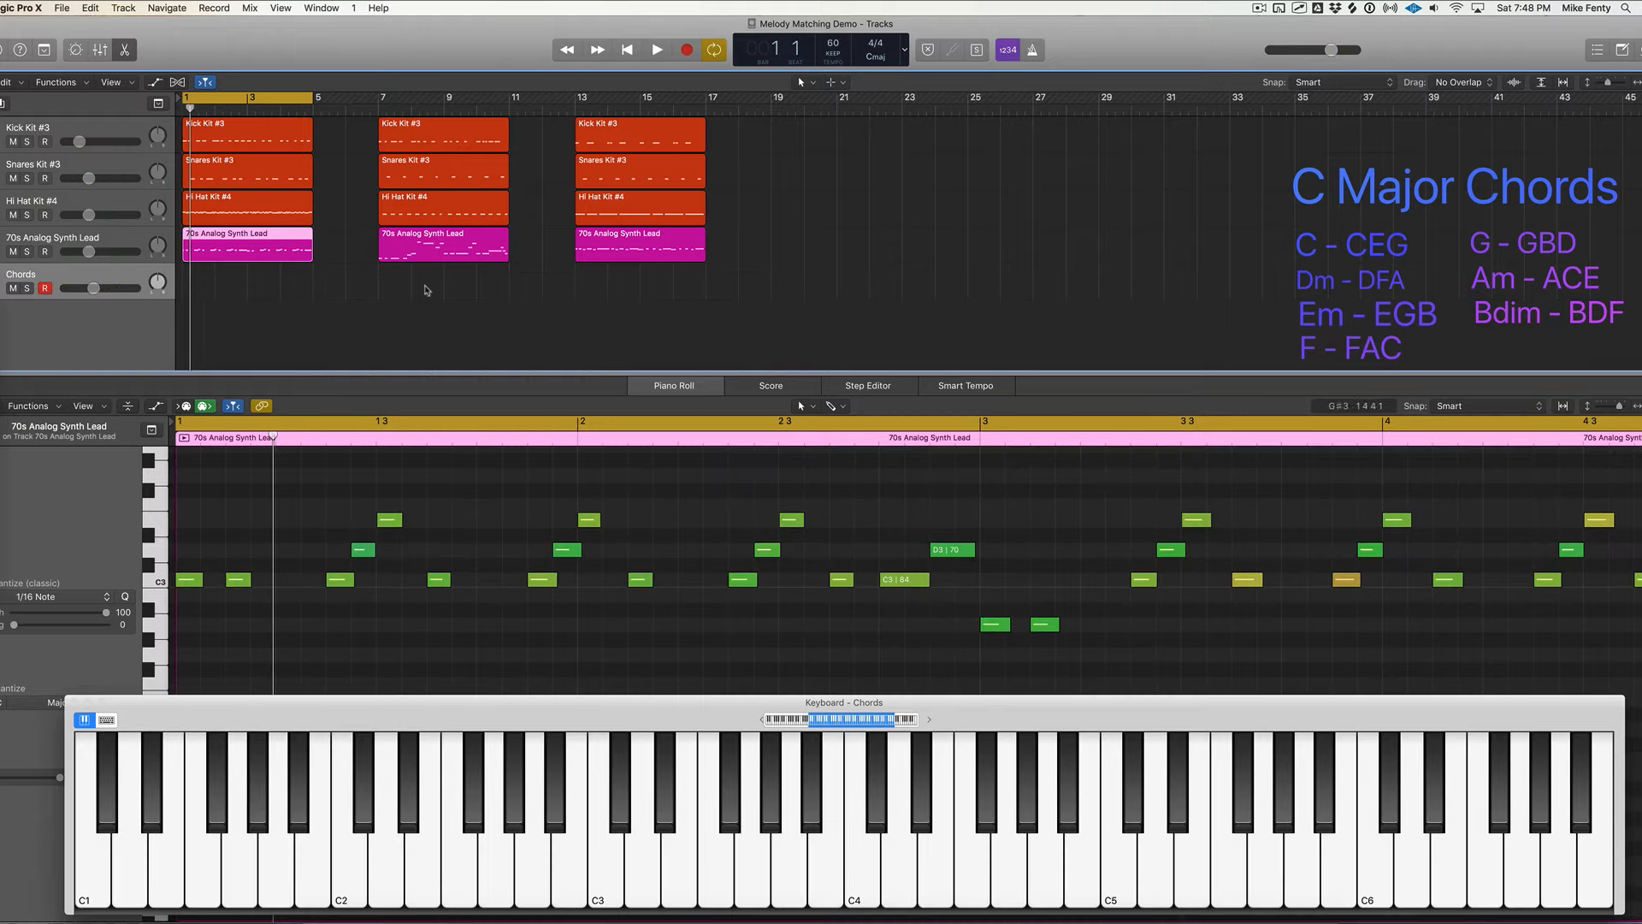
drag(381, 99, 509, 100)
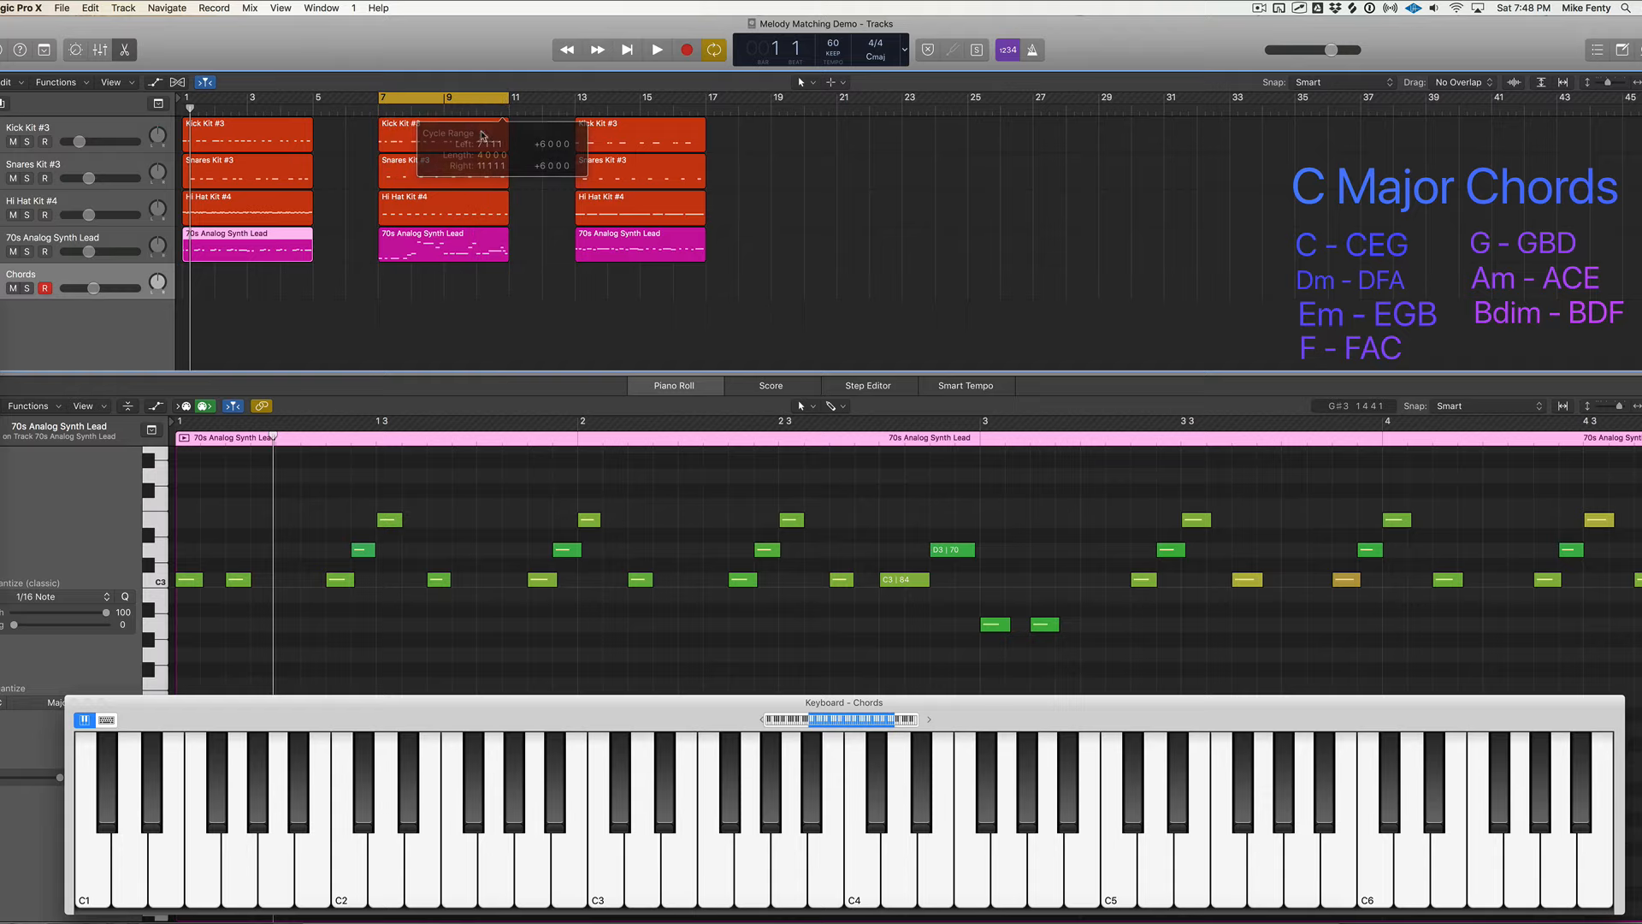
- Show the second 70s Analog Synth Lead region in the Piano Roll and examine its note pitches across bars 7 to 10
click(439, 248)
scroll(523, 529, left, 3)
scroll(523, 529, up, 3)
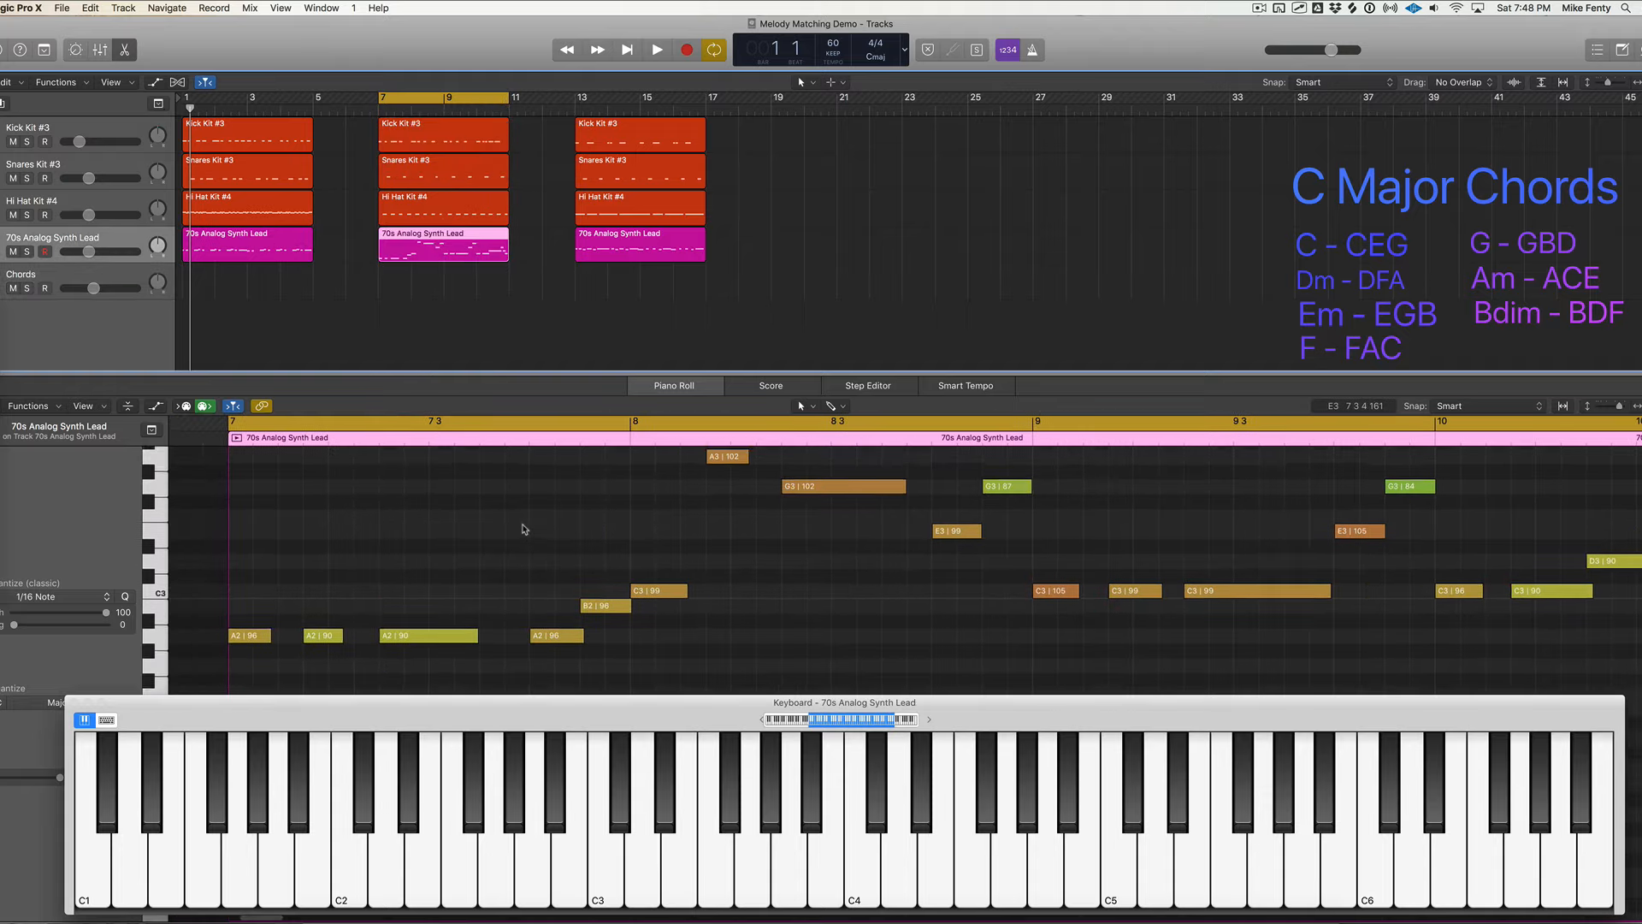
scroll(524, 525, down, 3)
scroll(524, 526, left, 2)
scroll(523, 526, left, 2)
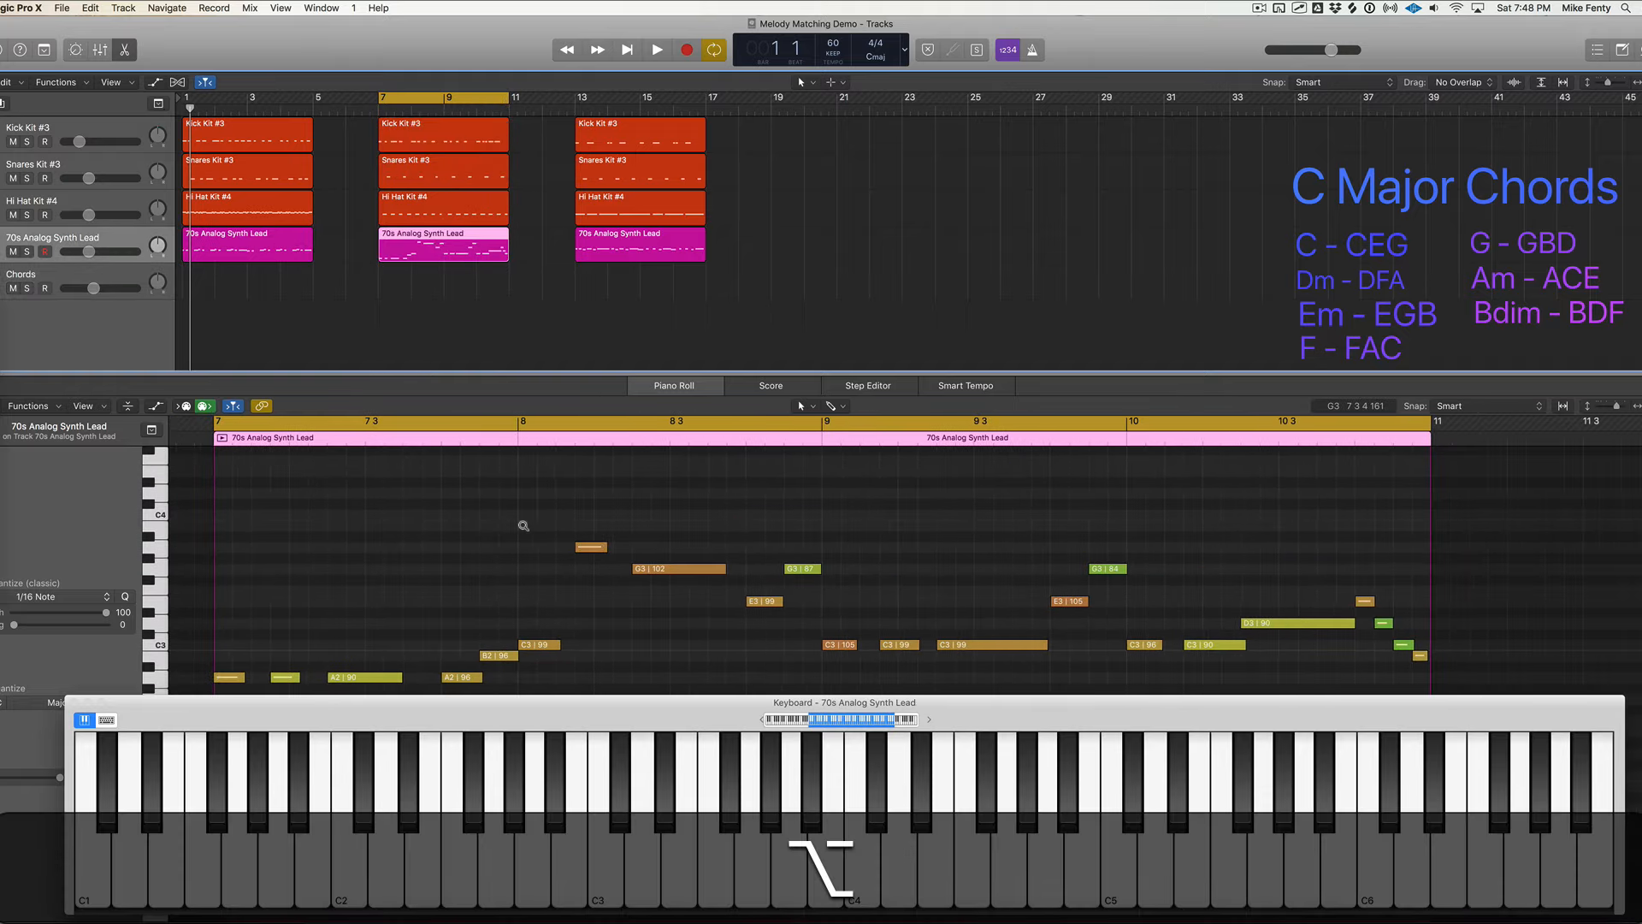
scroll(523, 527, down, 2)
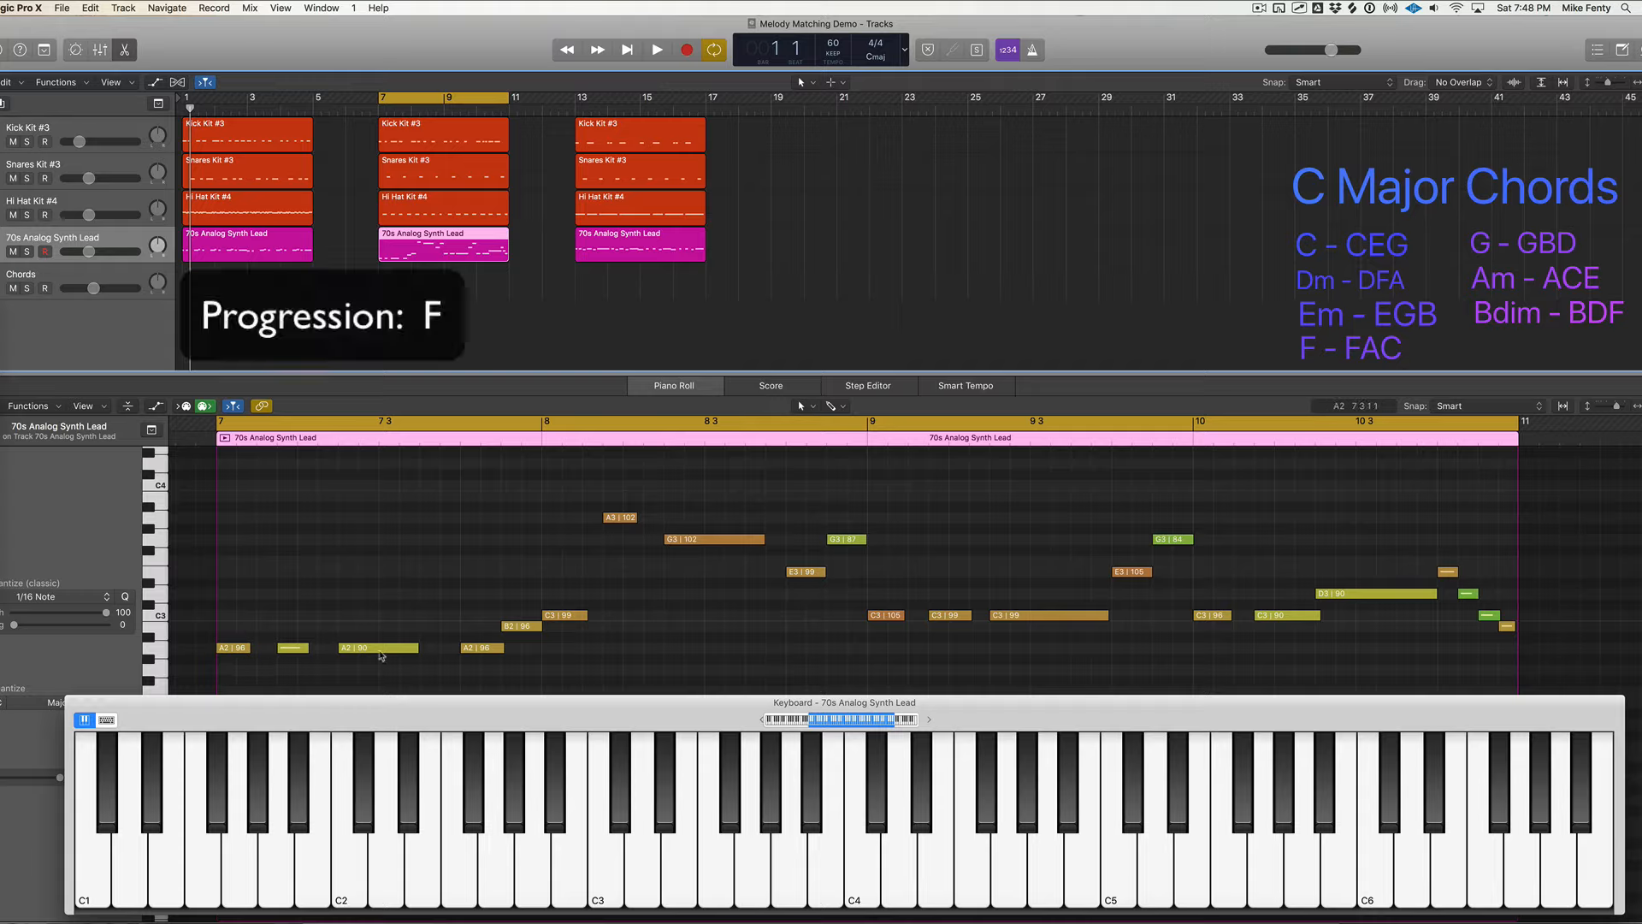
mouse_move(381, 651)
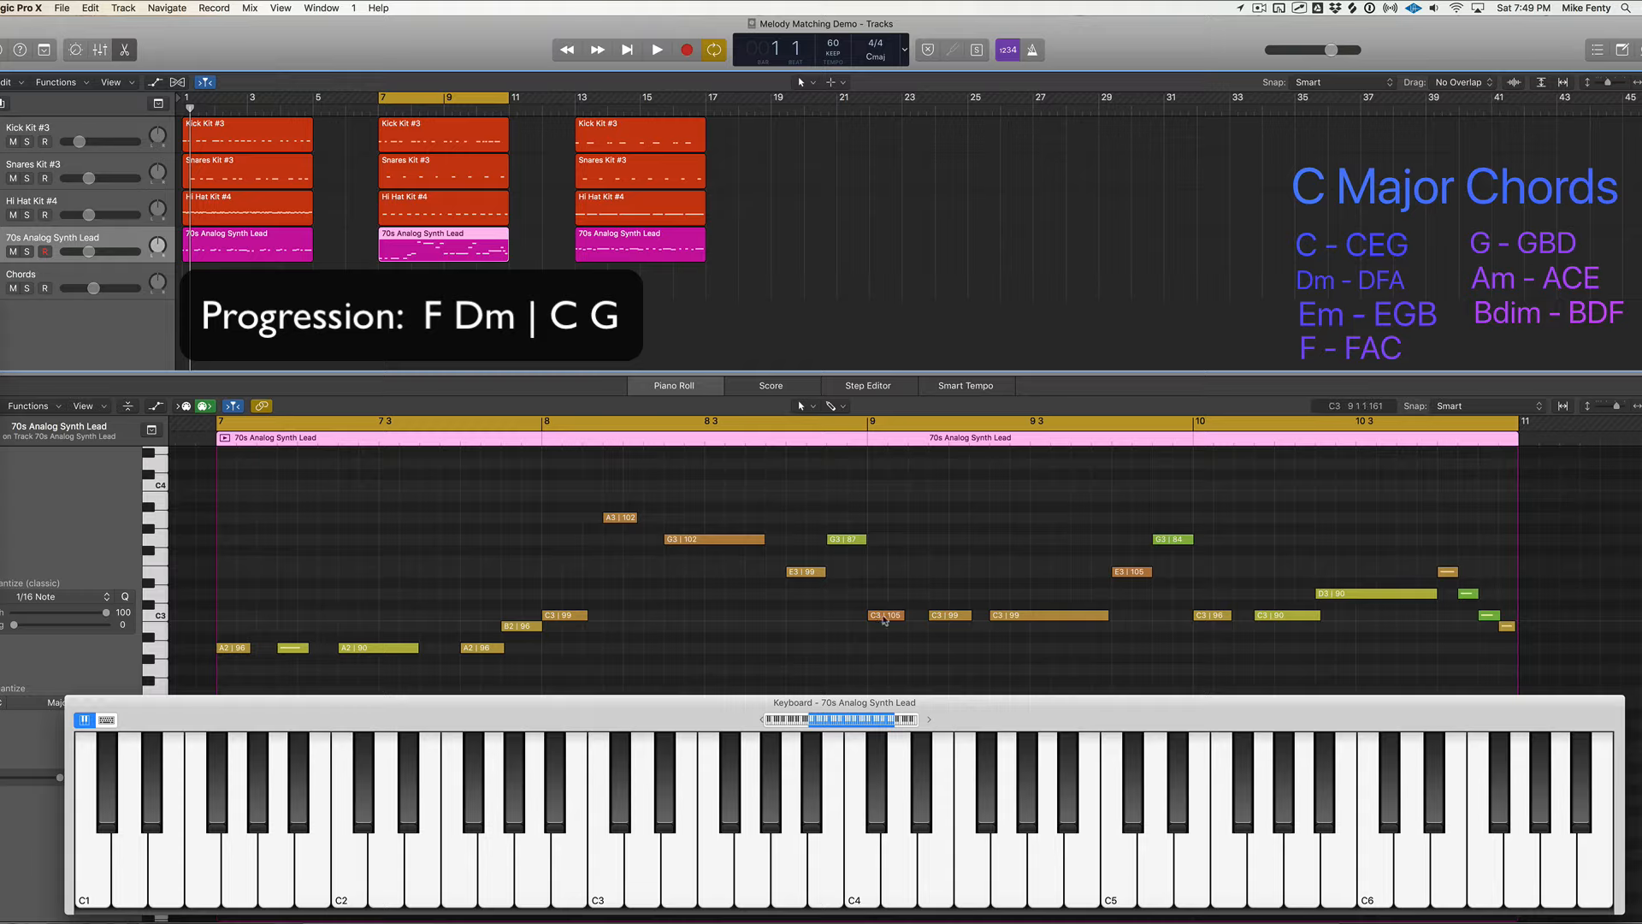
mouse_move(885, 620)
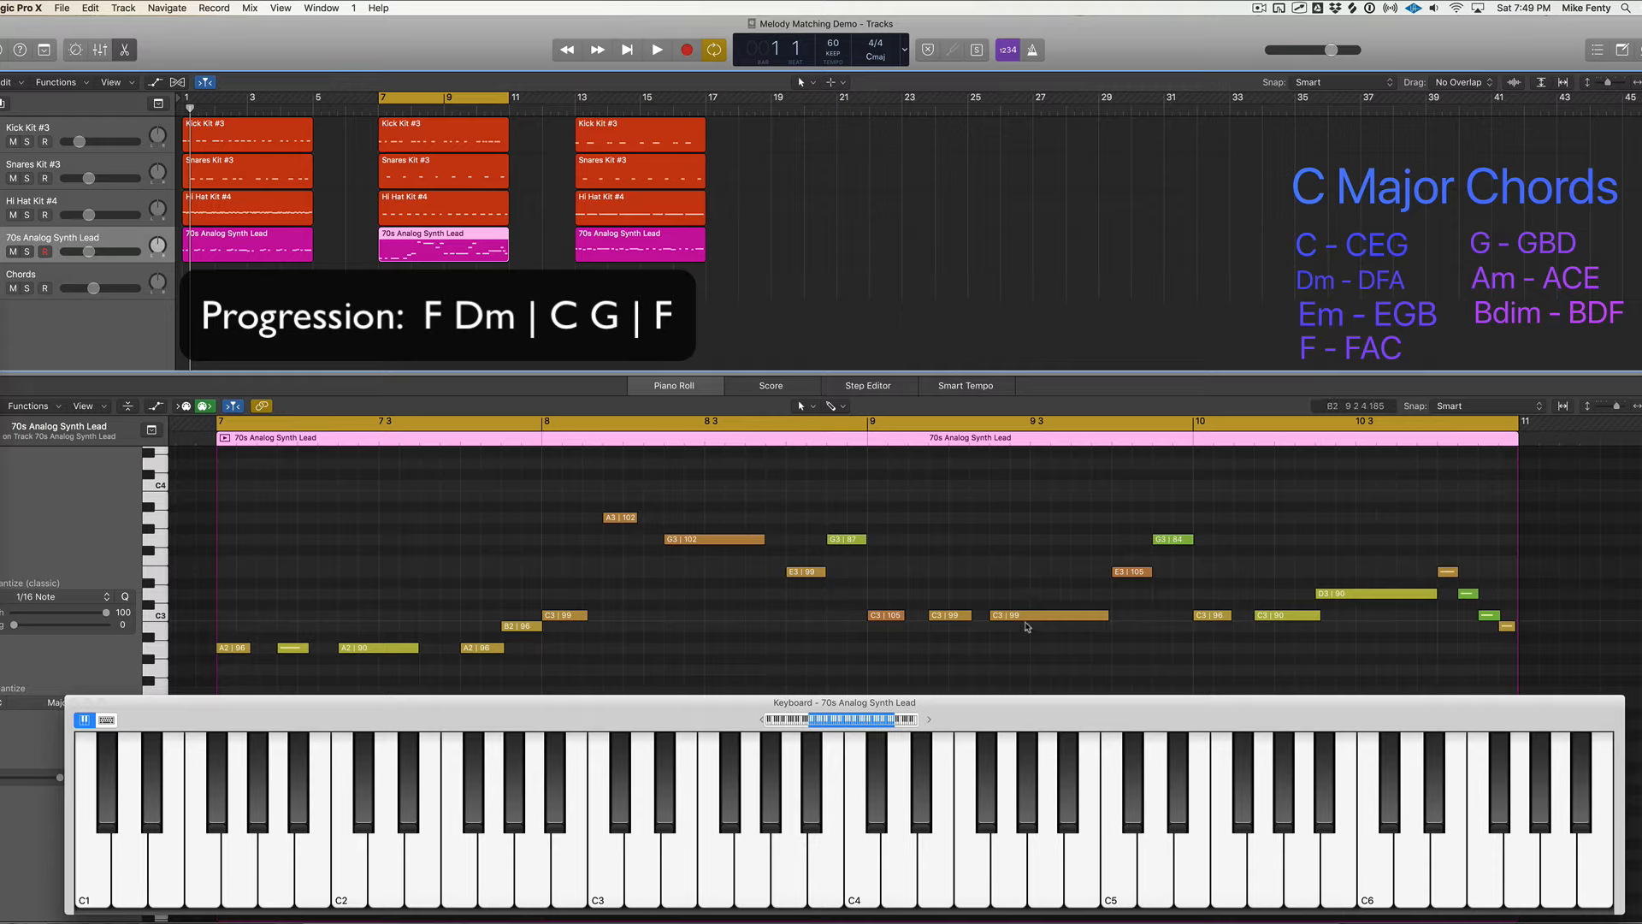
mouse_move(1029, 619)
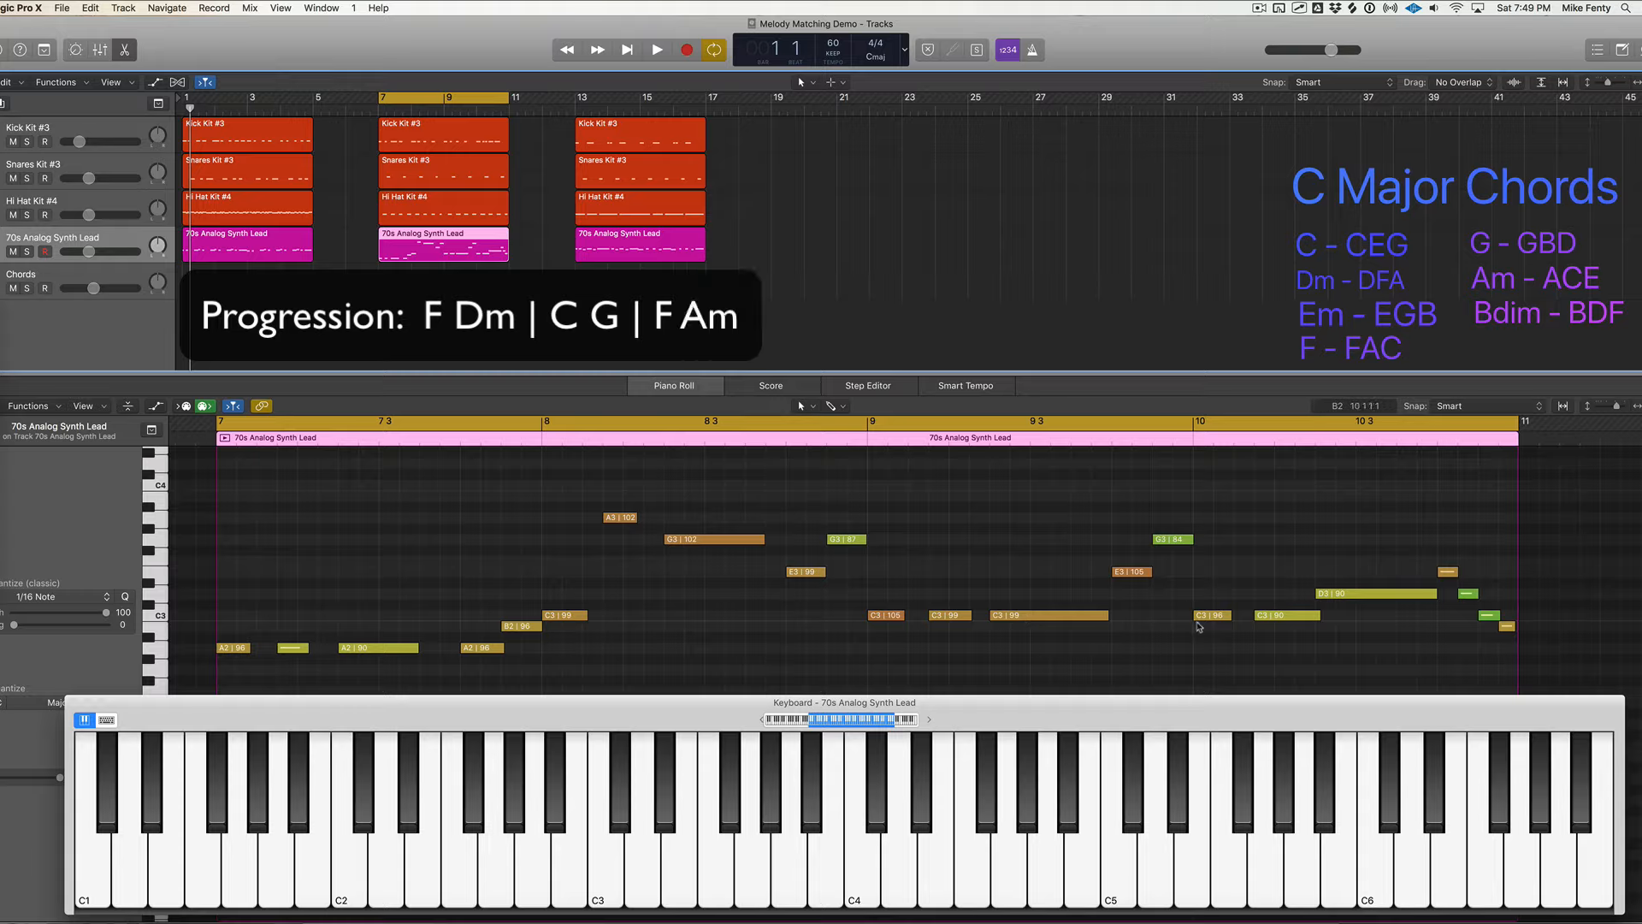
mouse_move(1350, 601)
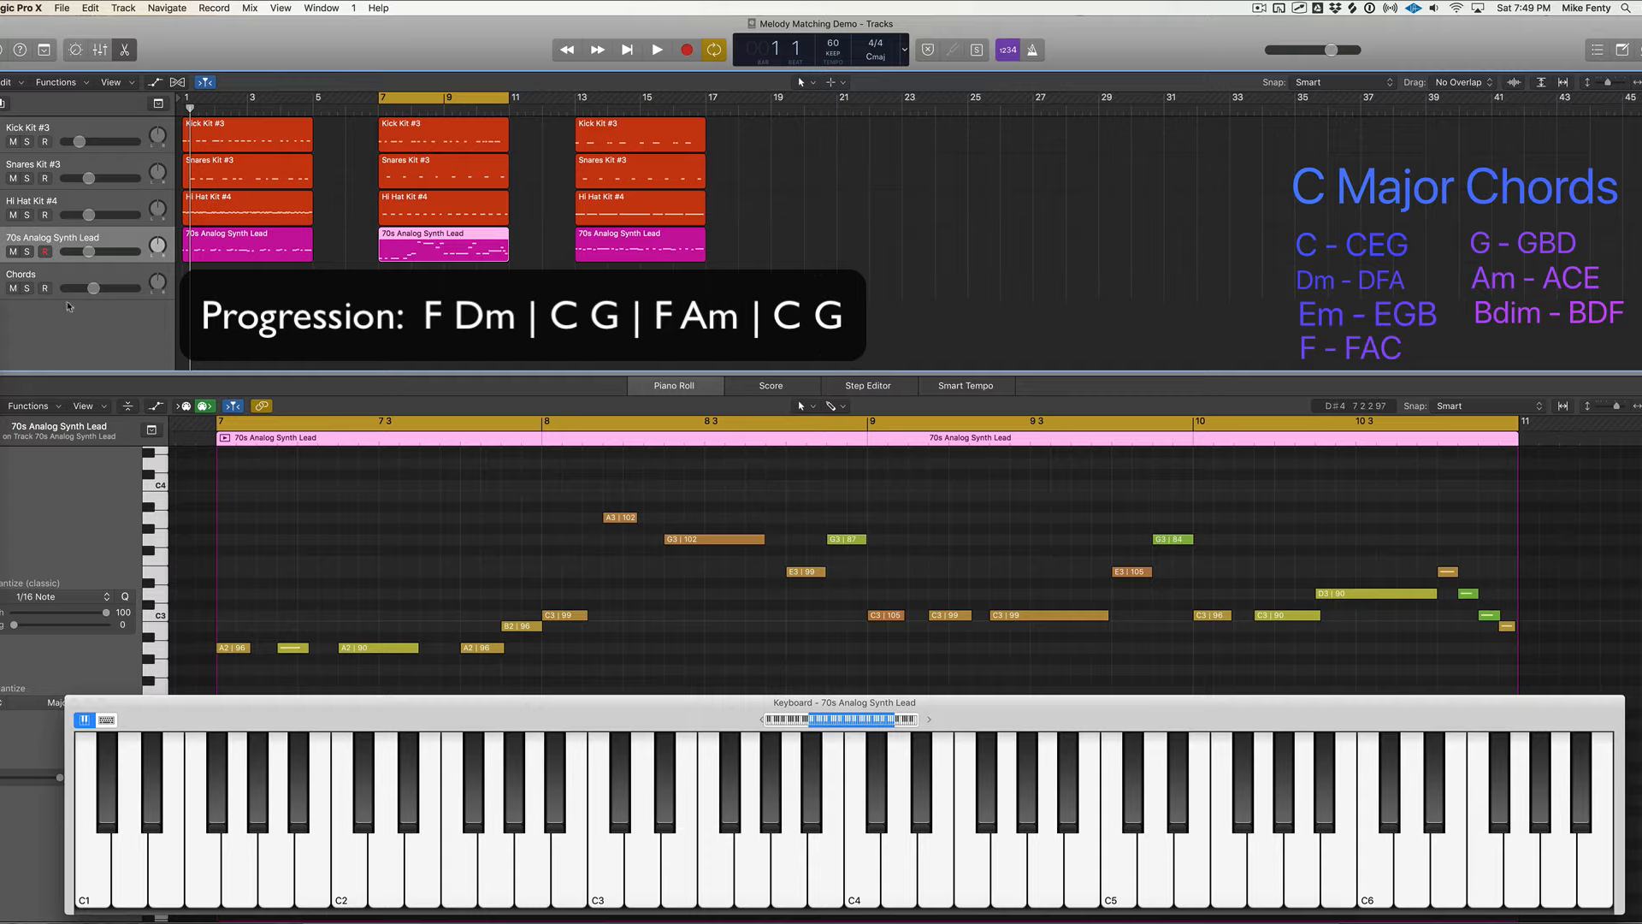
- Select the Chords track and play the cycled second section to audition F Dm, C G, F Am, C G against the melody
alt+click(79, 279)
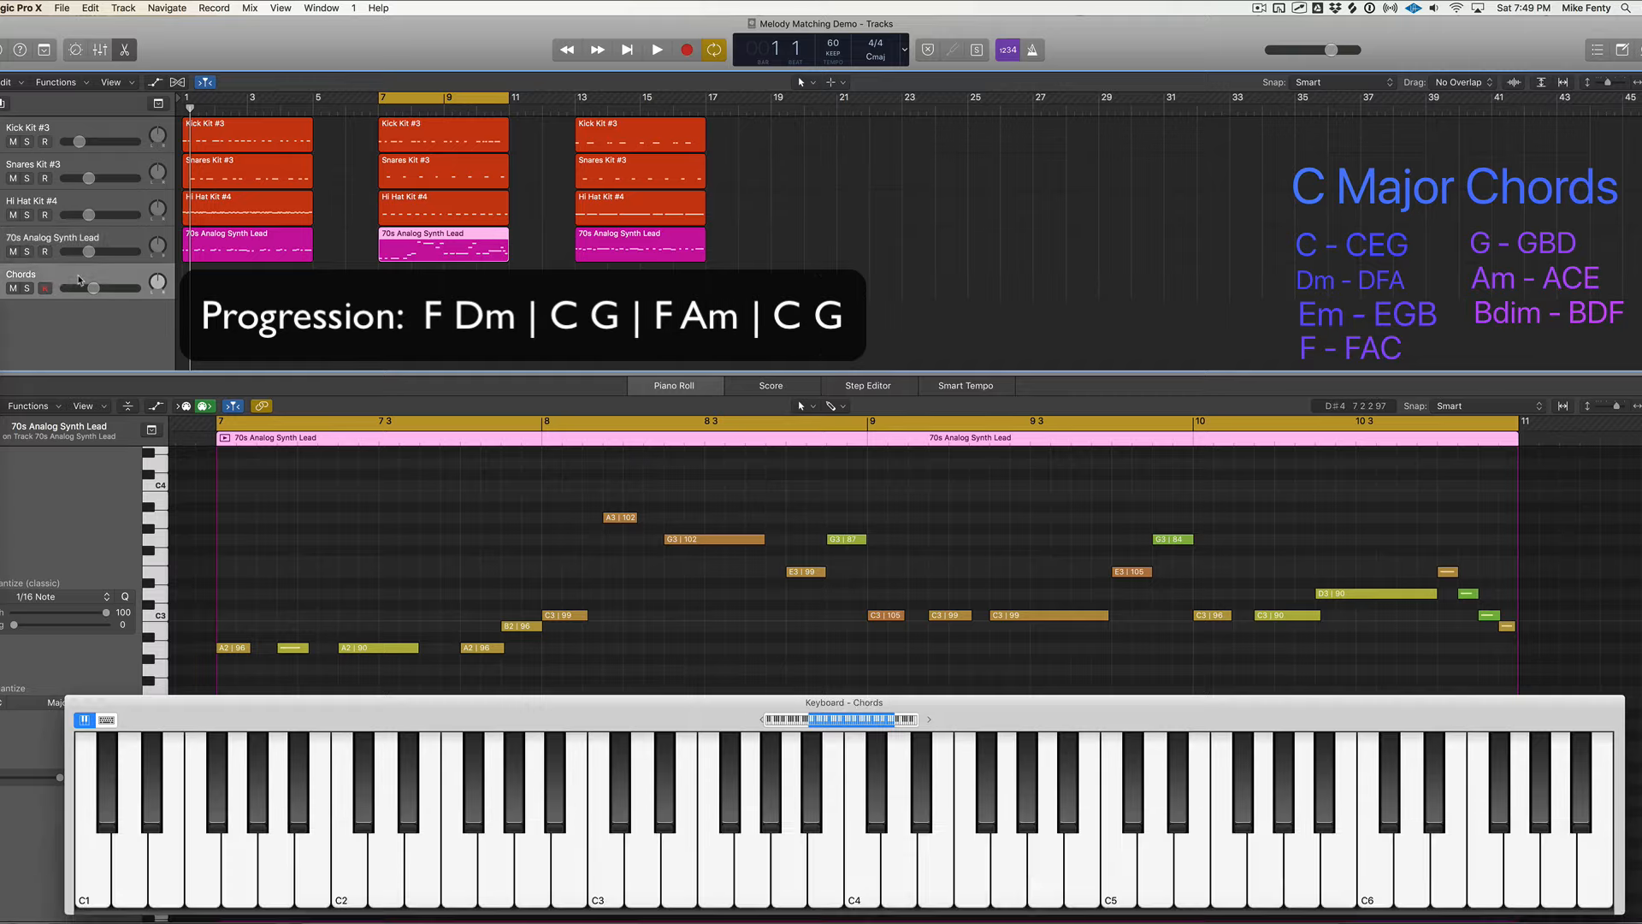
key(space)
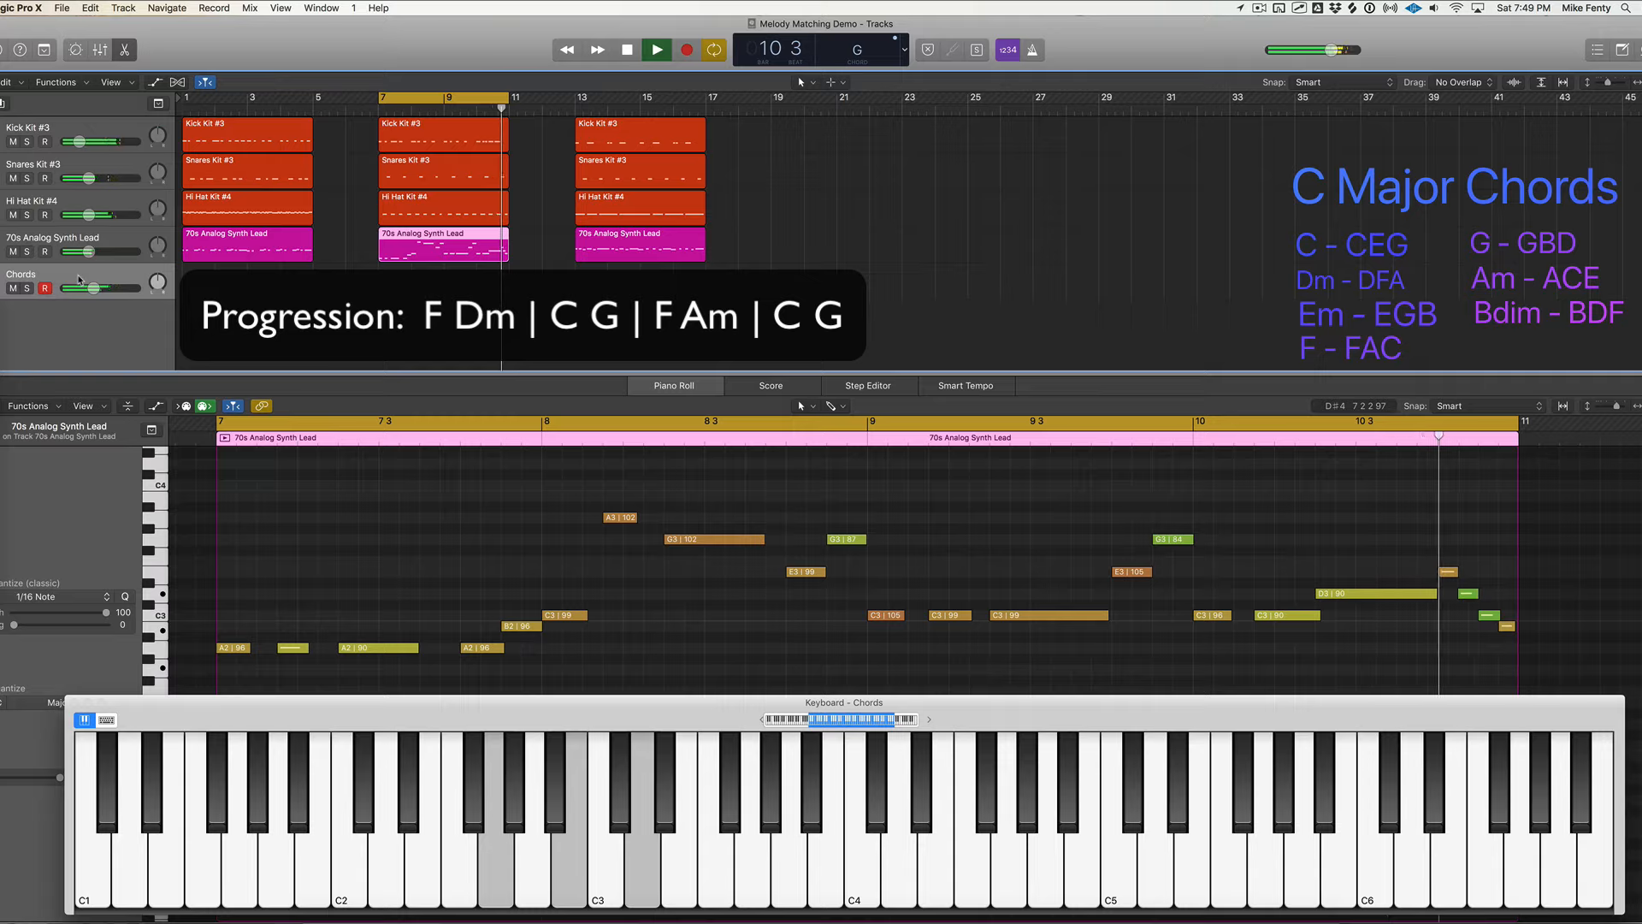
key(space)
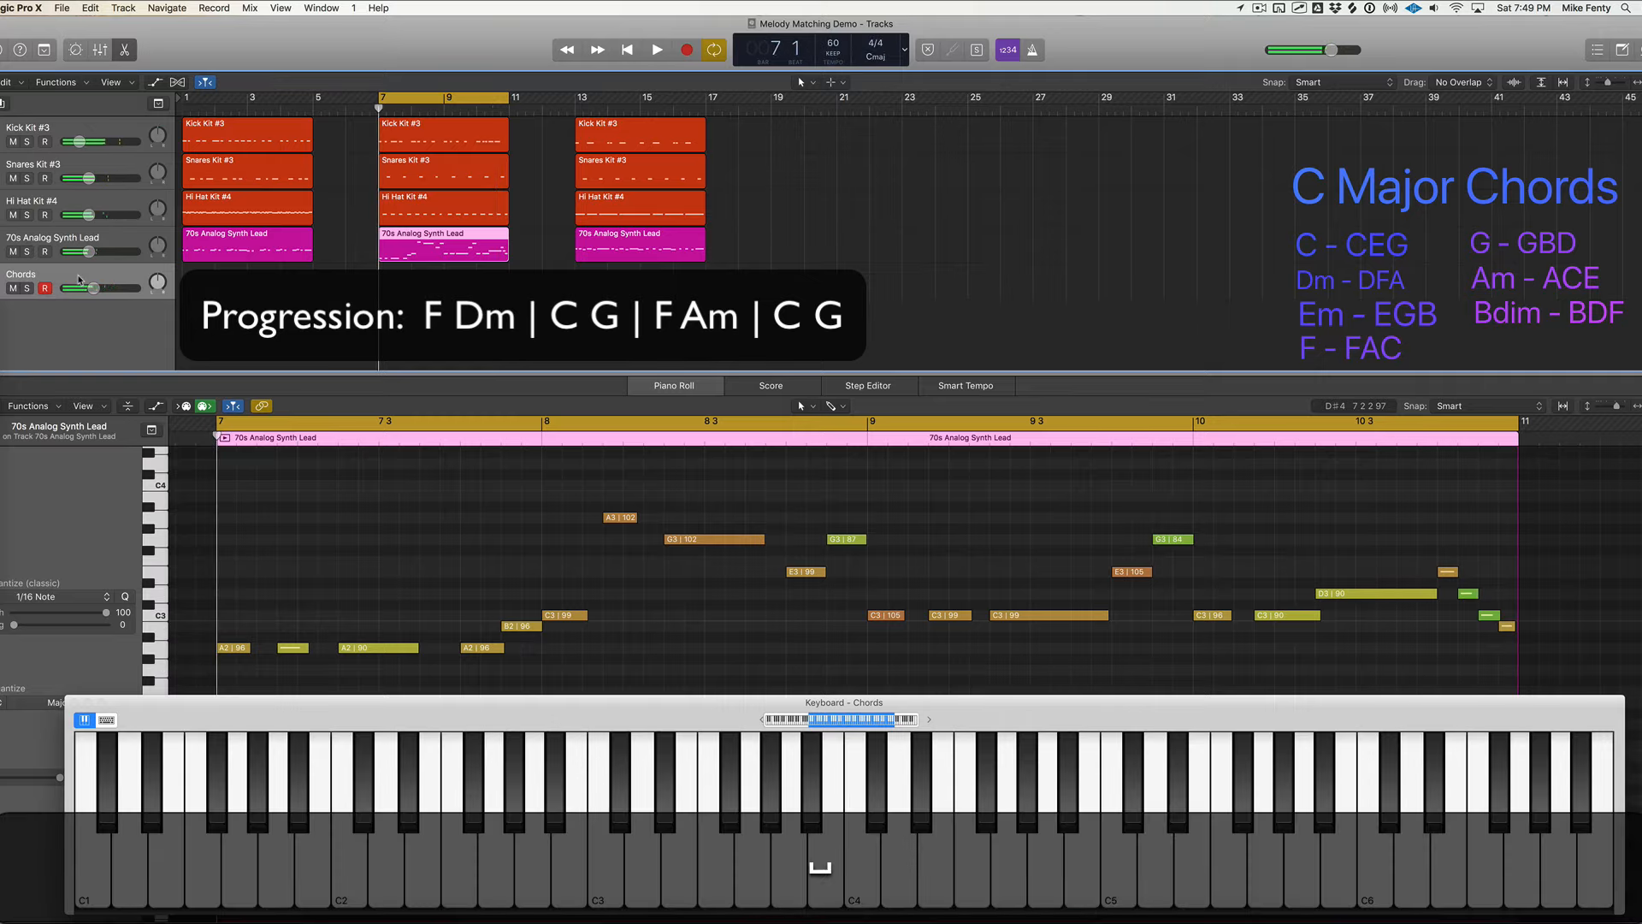